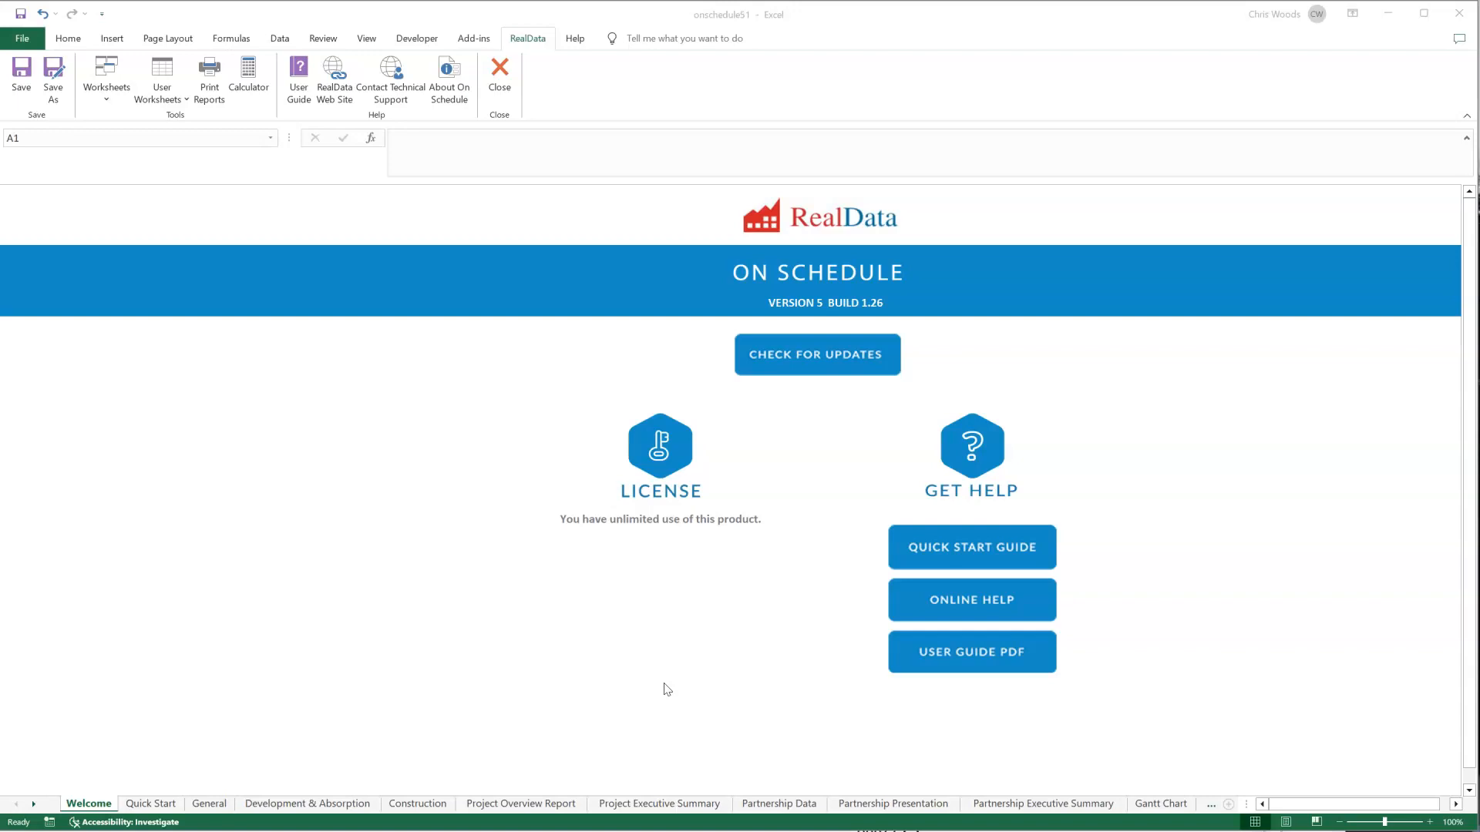
Review the General settings sheet and the 2 Bedroom Condo Units entry with its build time on the Development & Absorption sheet
{"action": "left_click", "coordinate": [217, 815]}
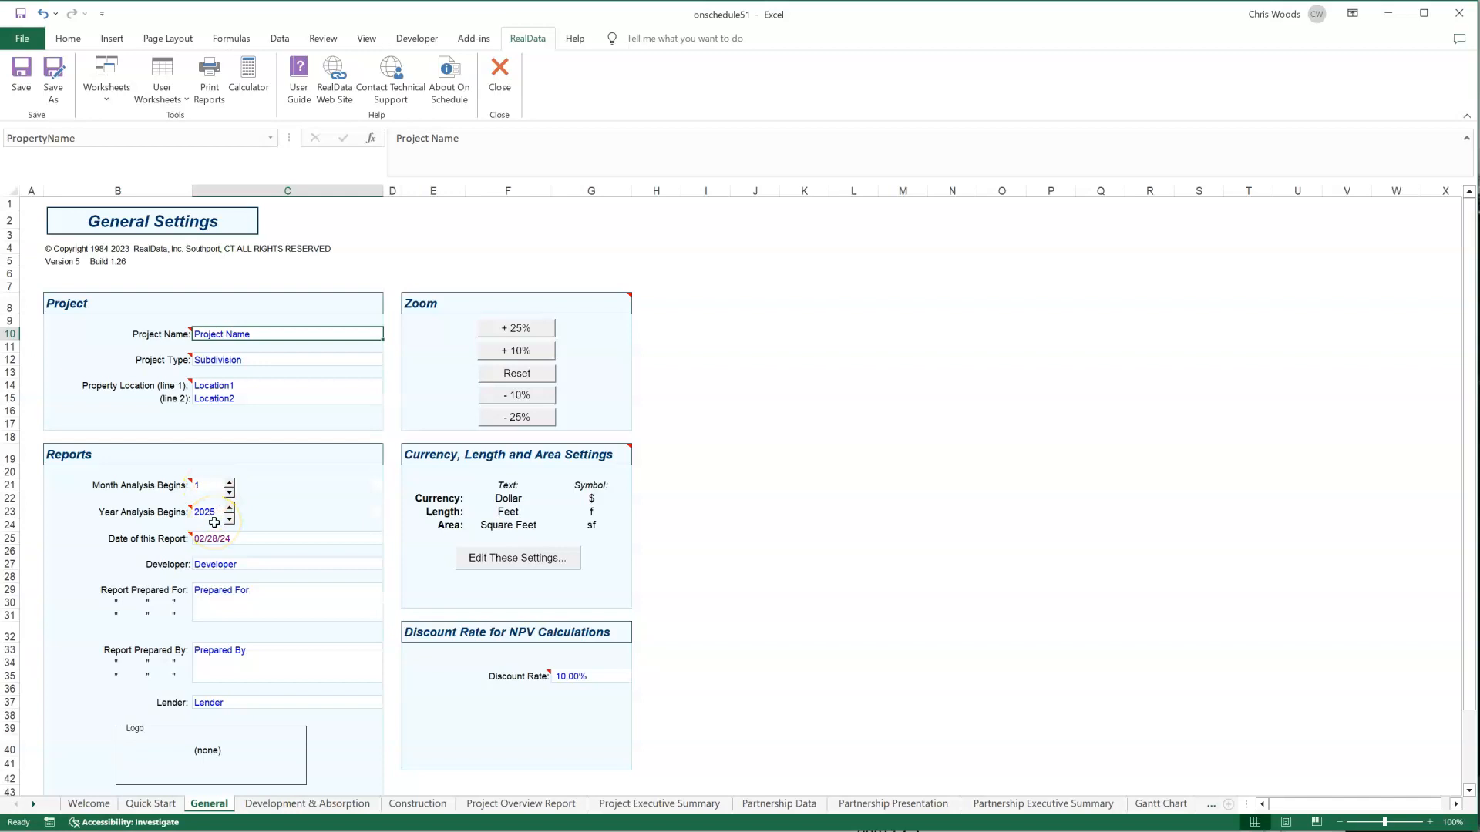
{"action": "left_click", "coordinate": [333, 809]}
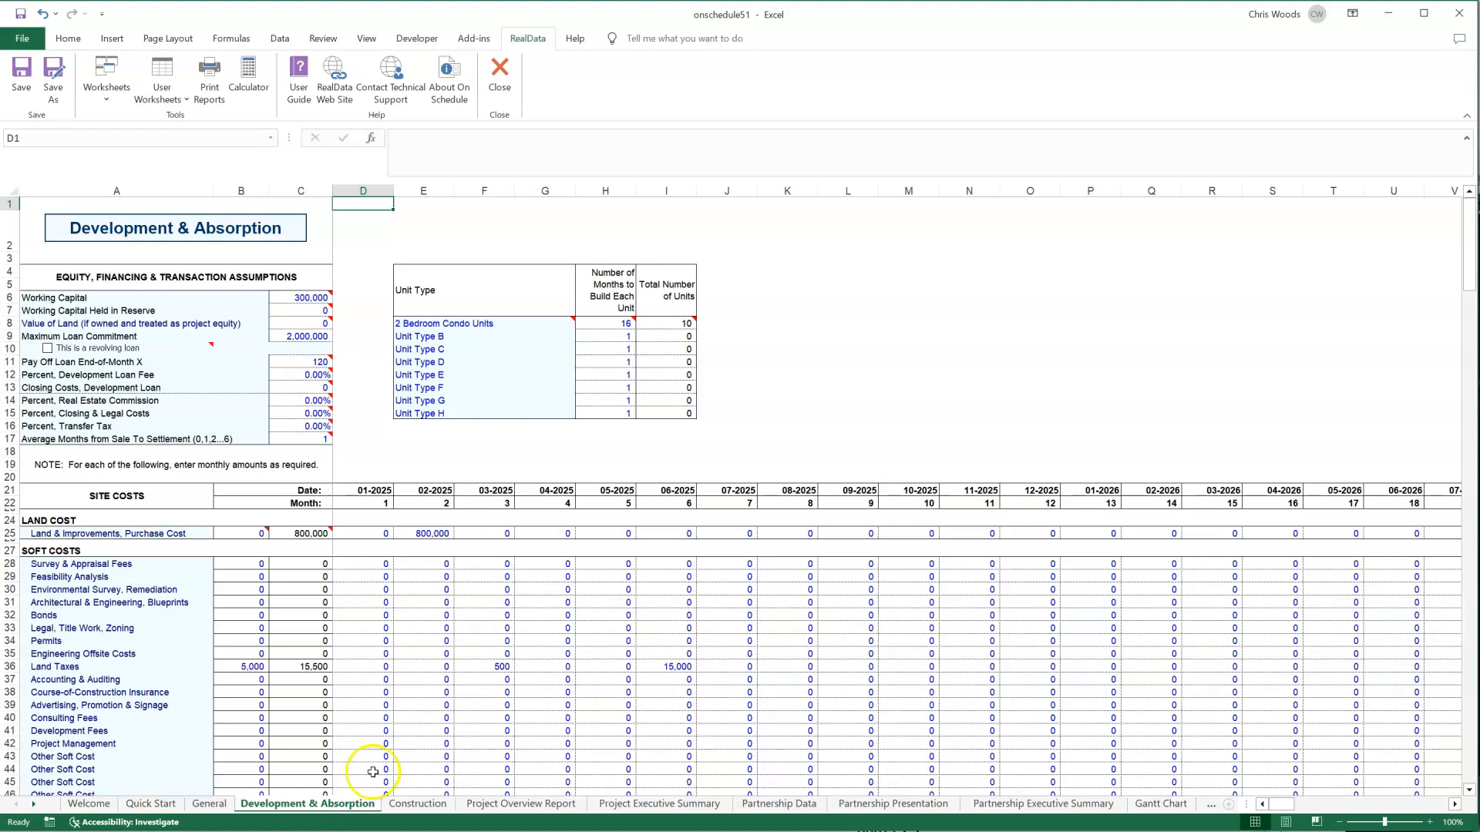
{"action": "left_click", "coordinate": [440, 325]}
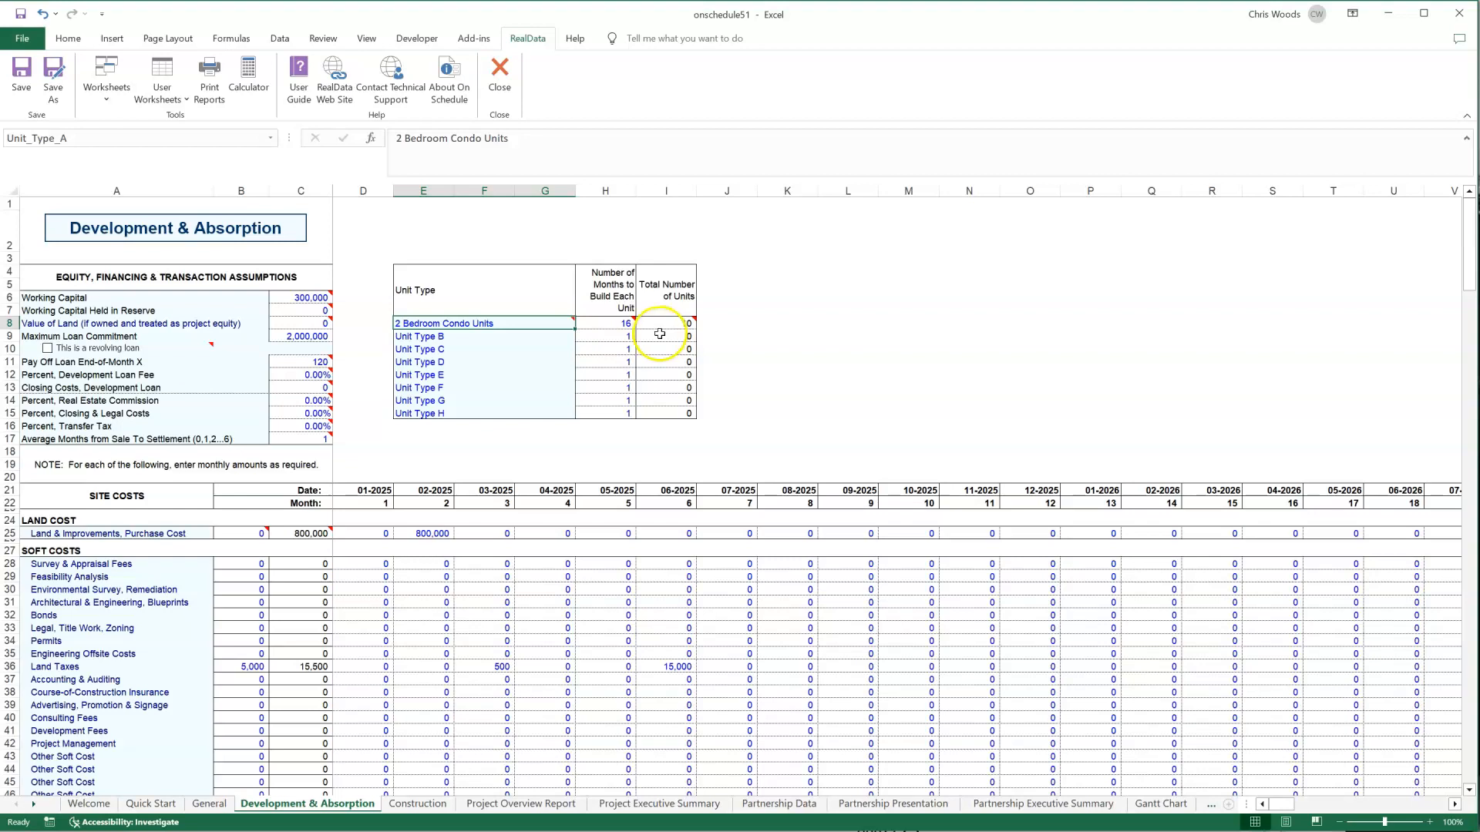
{"action": "left_click", "coordinate": [617, 323]}
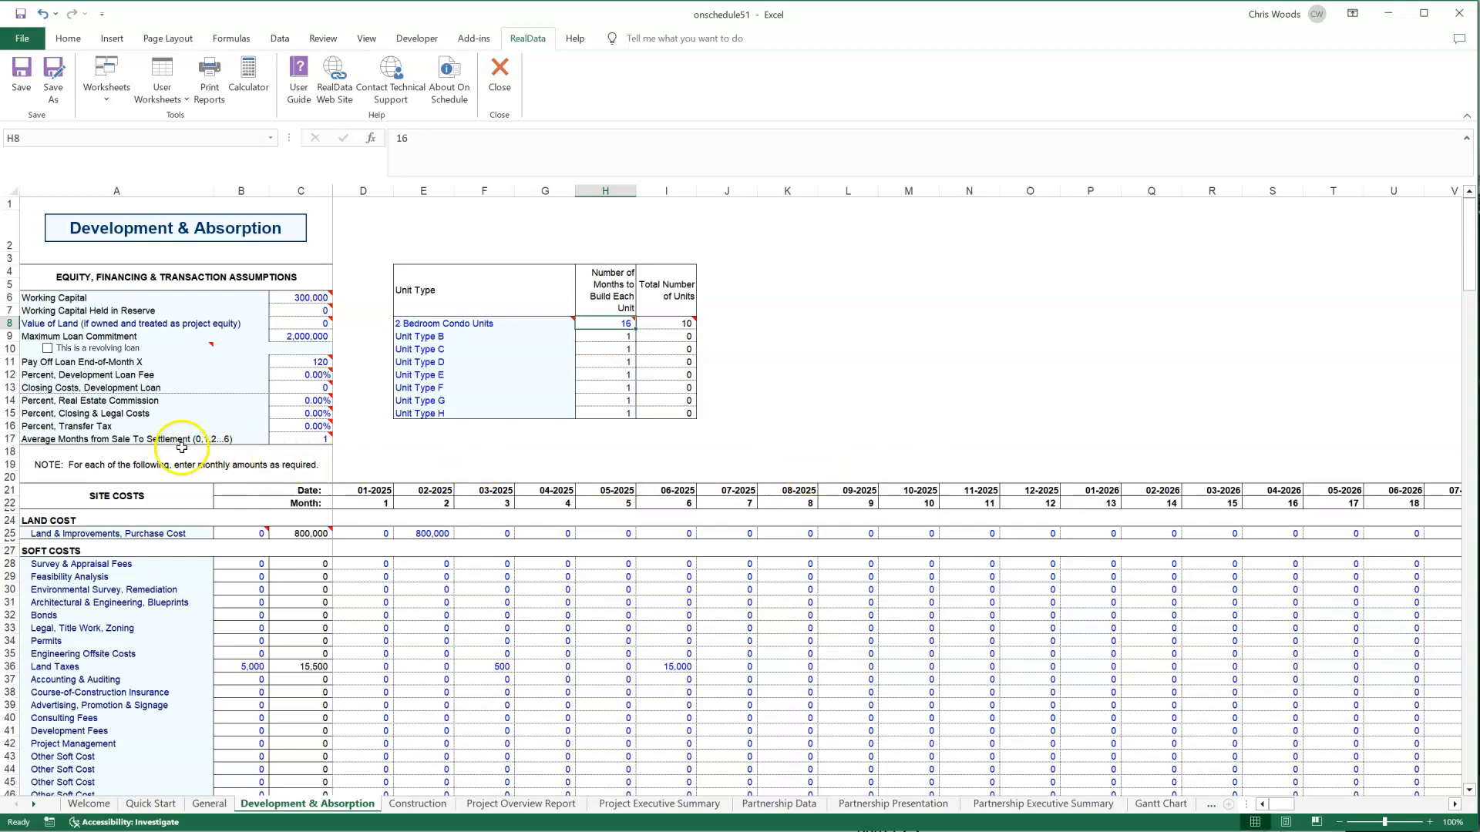
Examine the average months from sale to settlement entry and read its cell comment
{"action": "left_click", "coordinate": [290, 439]}
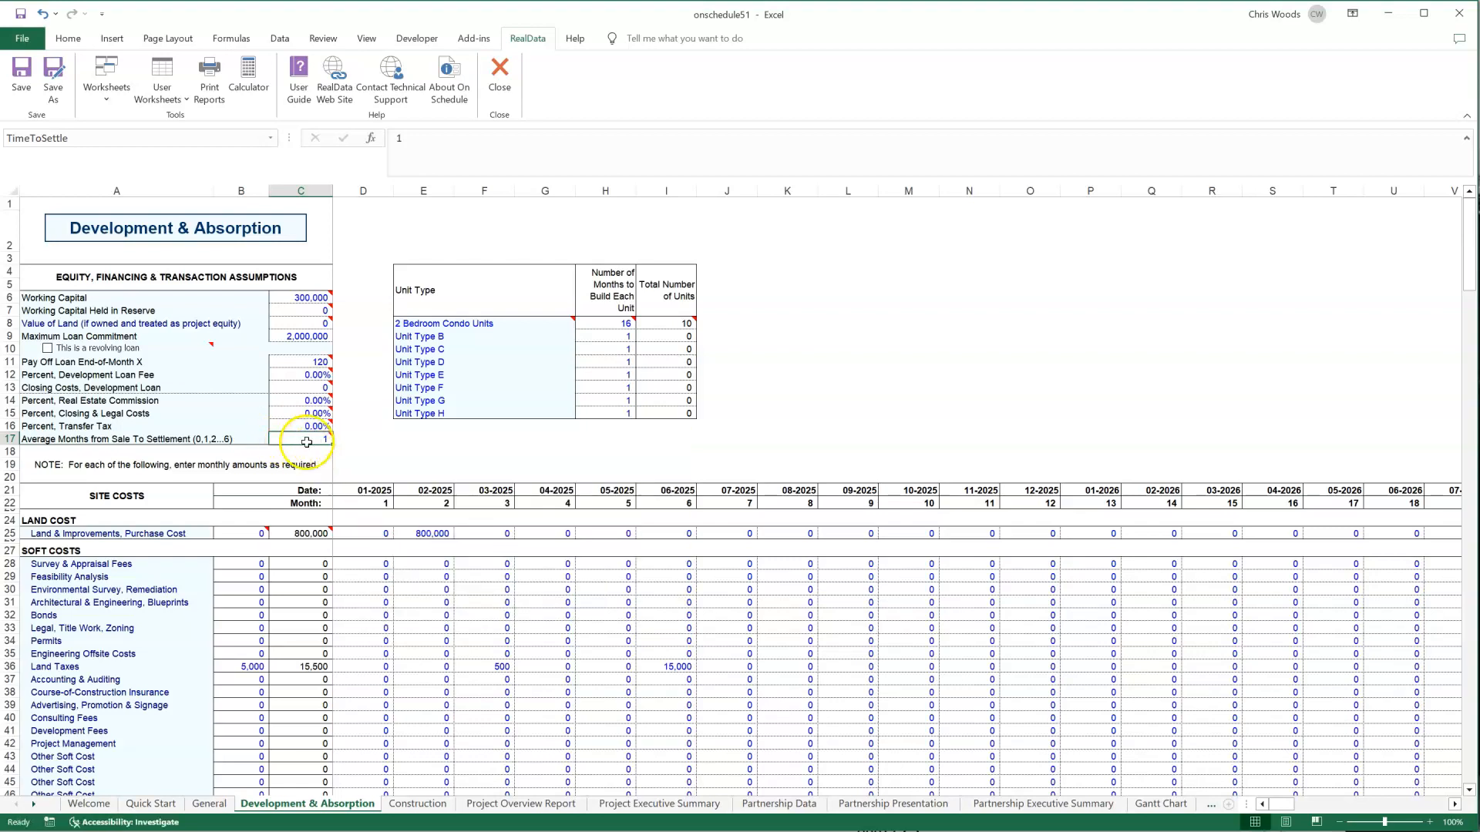
{"action": "left_click", "coordinate": [279, 445]}
{"action": "mouse_move", "coordinate": [320, 439]}
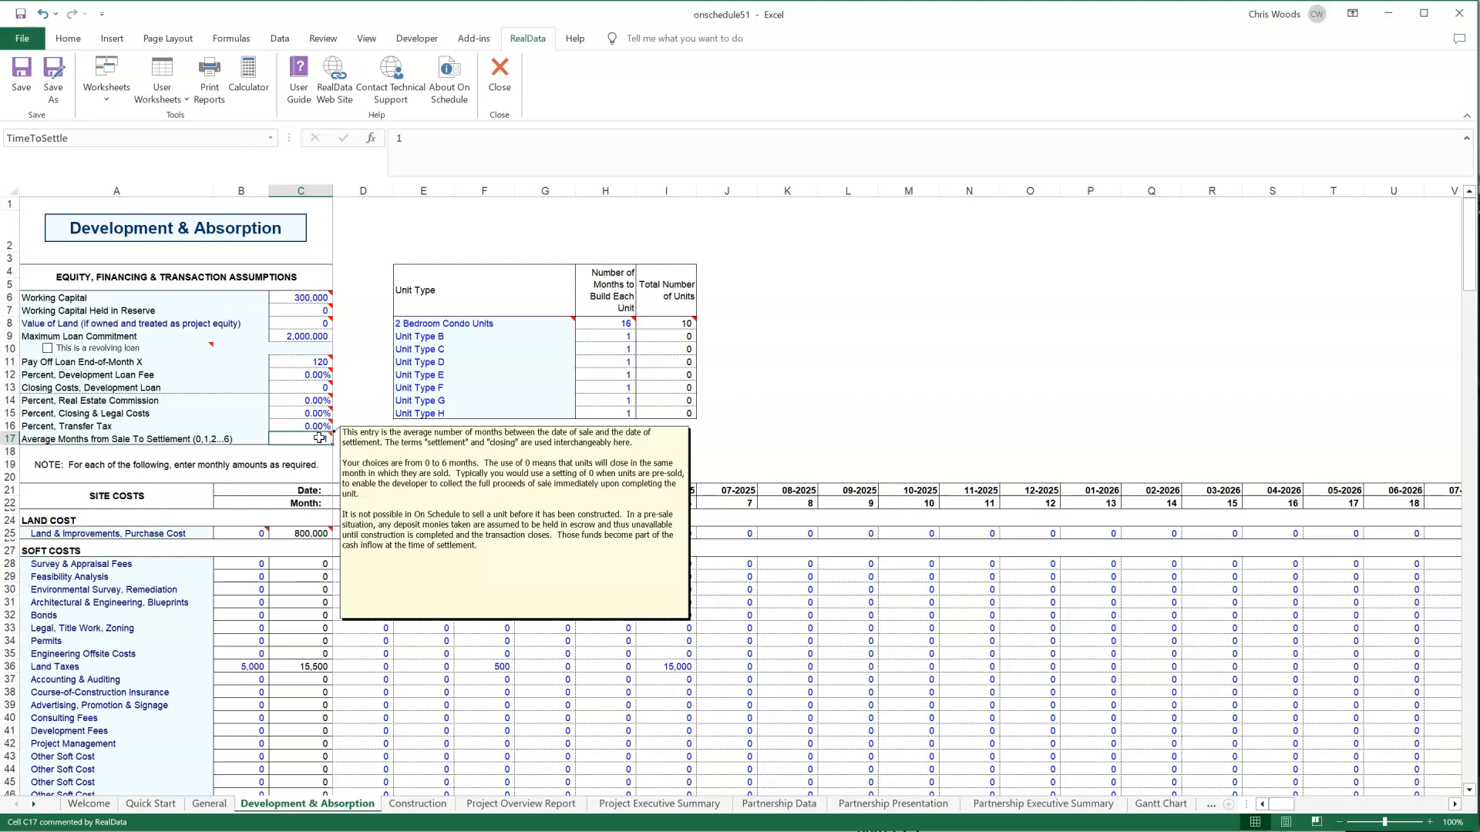
Find the Development Projections section and check the number of 2 Bedroom Condo Units begun in month 6
{"action": "scroll", "coordinate": [282, 598], "scroll_direction": "down", "scroll_amount": 5}
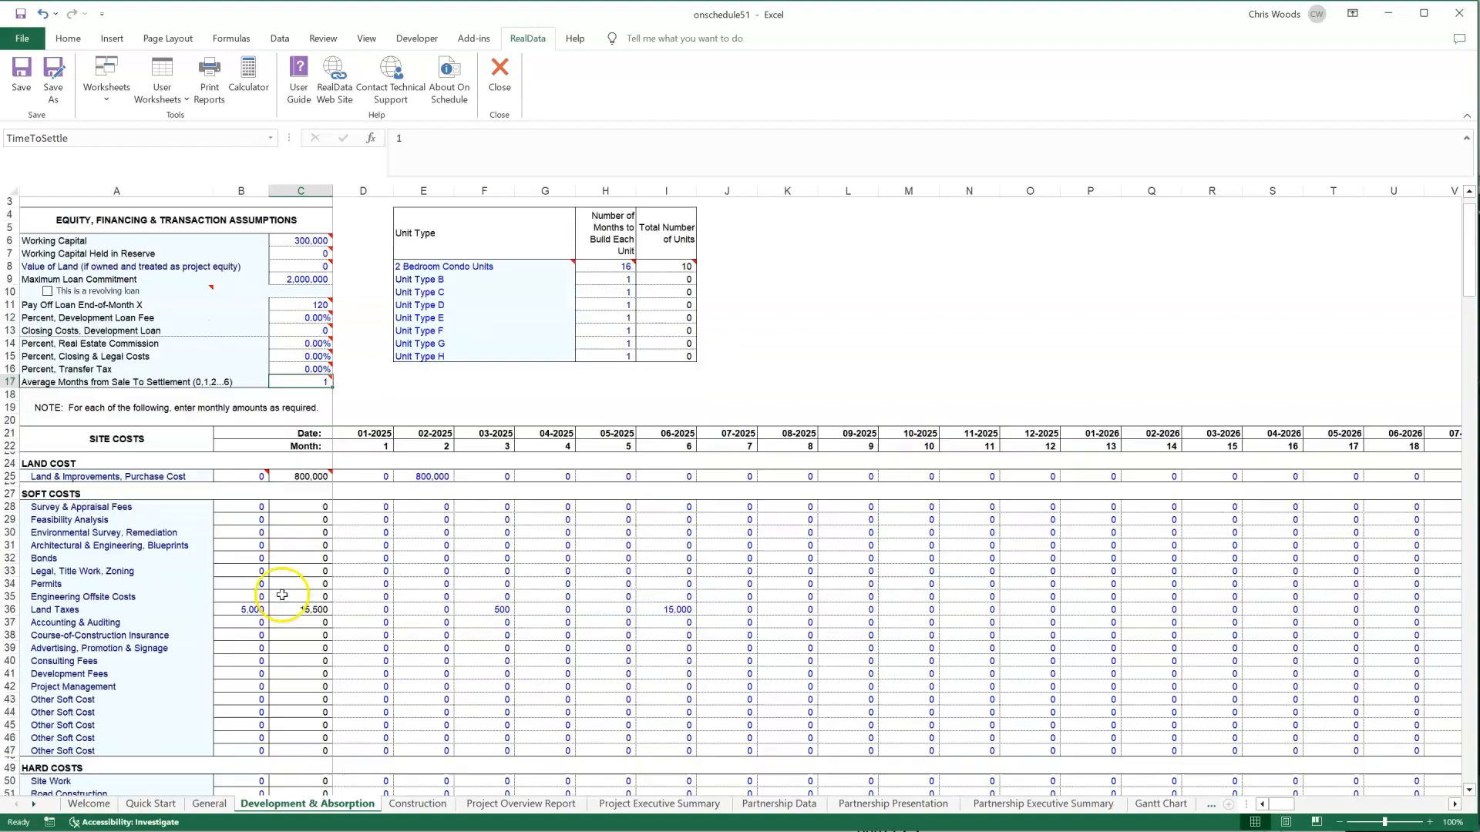
{"action": "scroll", "coordinate": [282, 598], "scroll_direction": "down", "scroll_amount": 8}
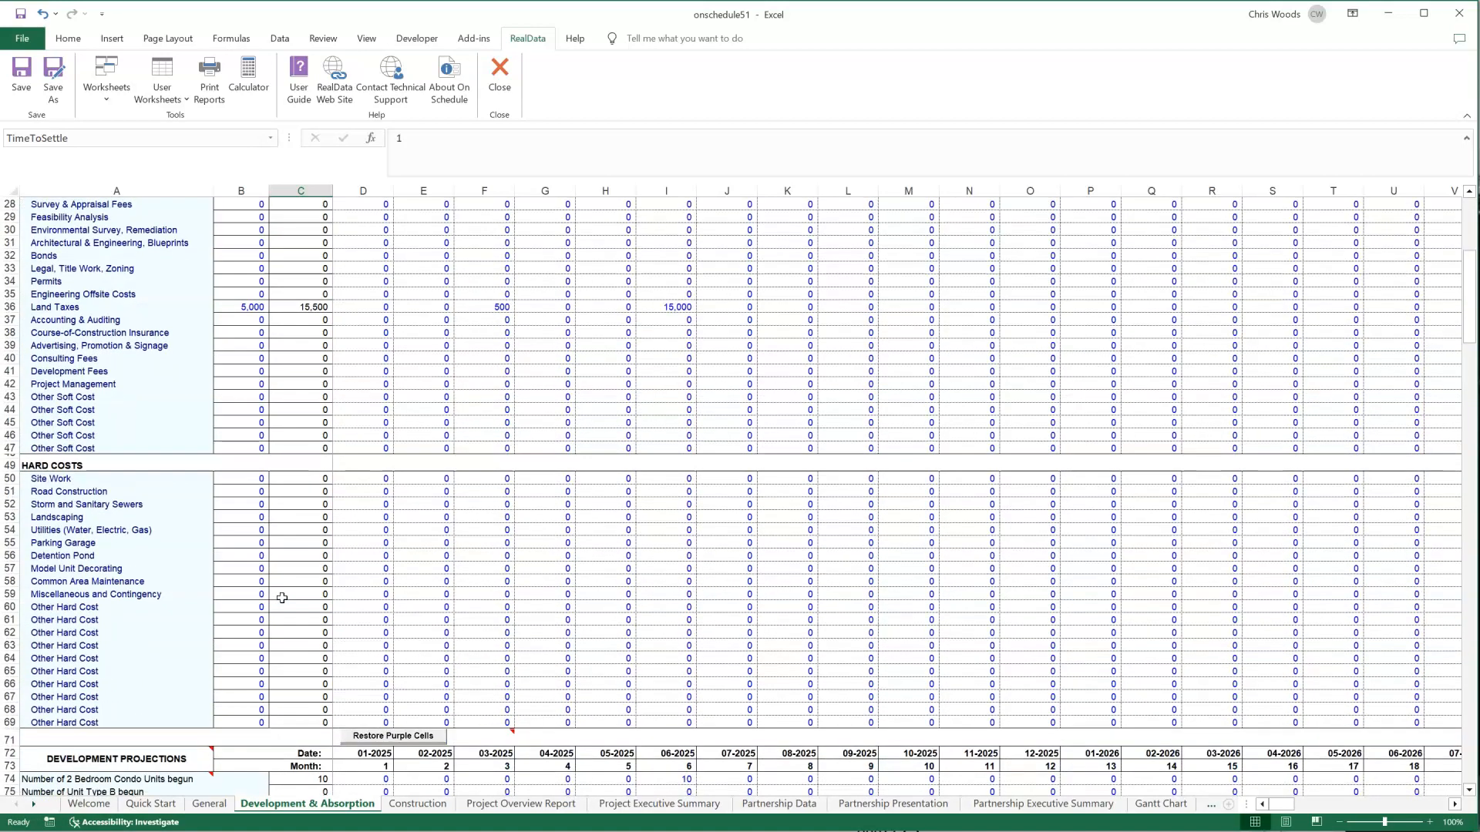
{"action": "scroll", "coordinate": [282, 598], "scroll_direction": "down", "scroll_amount": 2}
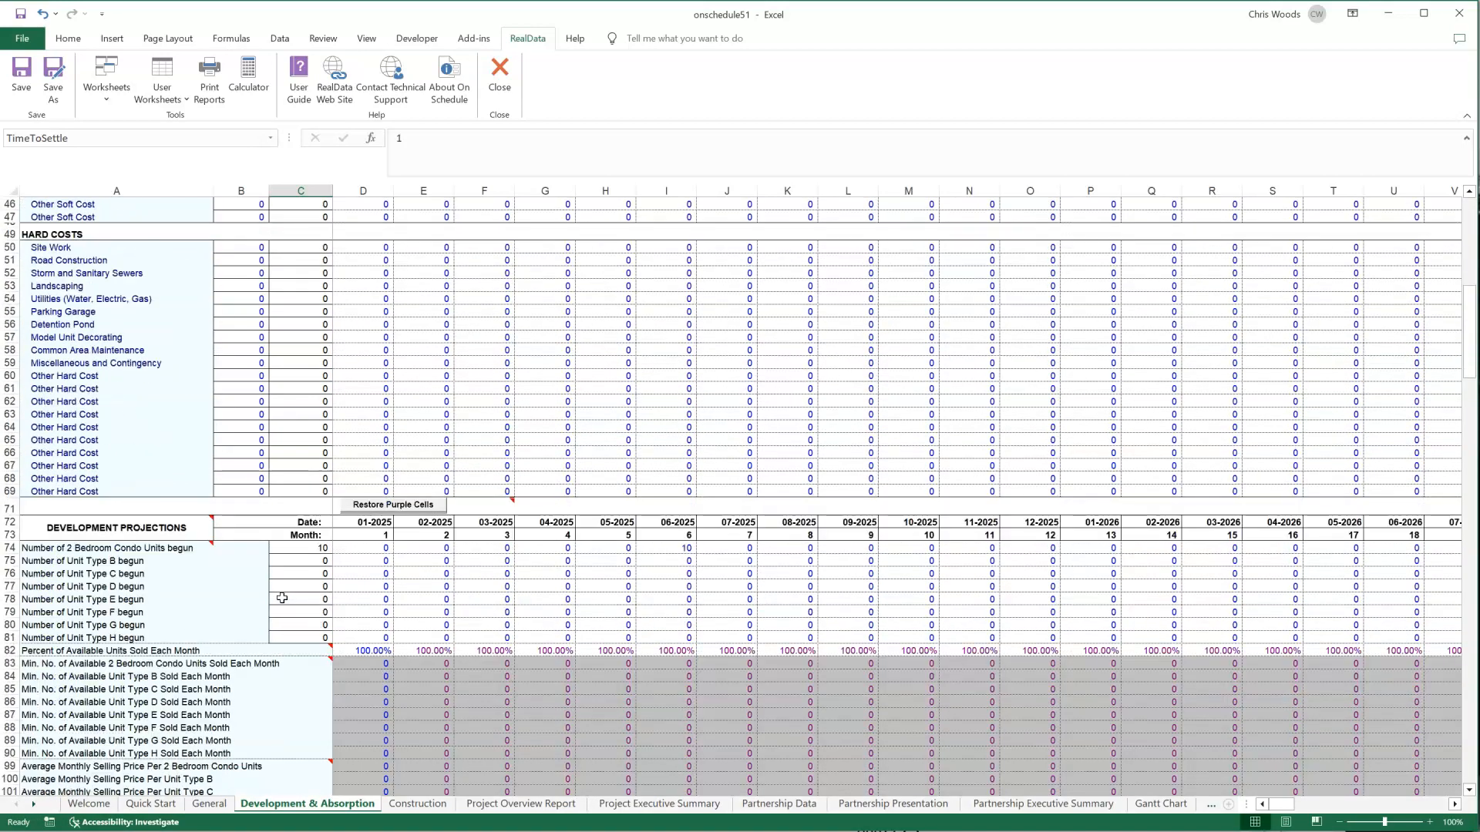
{"action": "scroll", "coordinate": [282, 598], "scroll_direction": "down", "scroll_amount": 3}
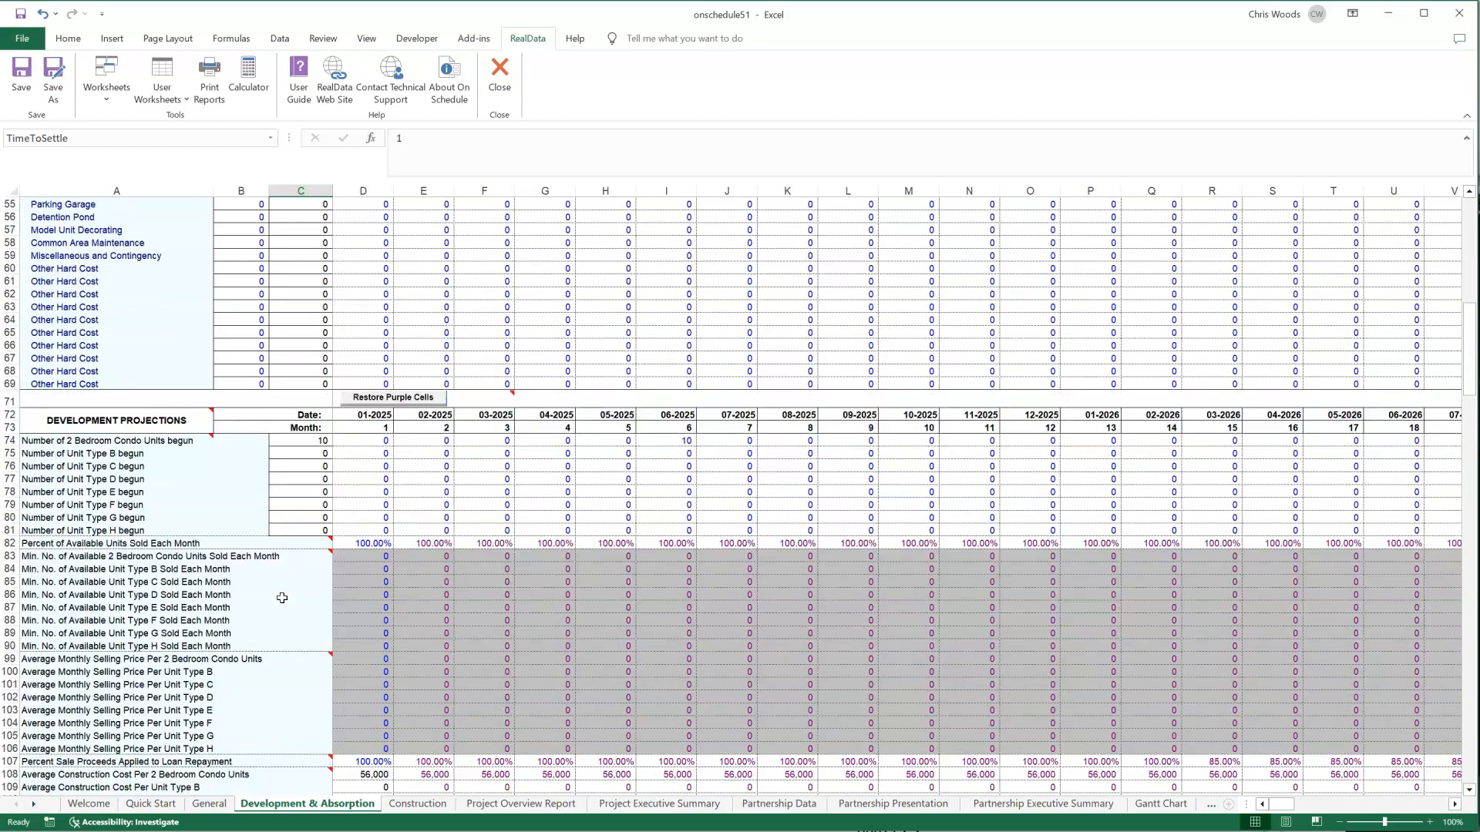
{"action": "left_click", "coordinate": [678, 441]}
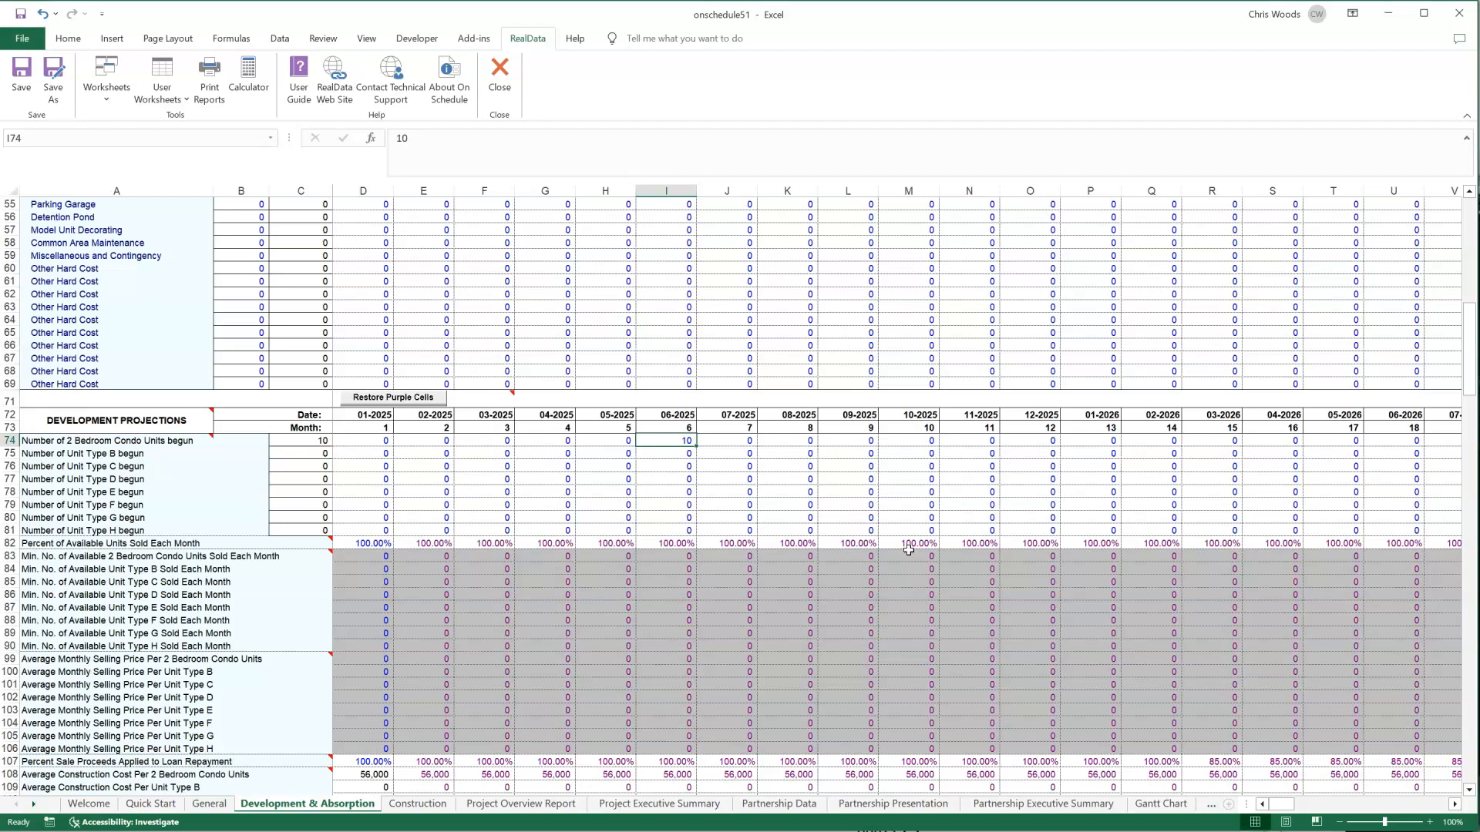
Move along the 2 Bedroom Condo Units begun row from month 6 to month 22 (10-2026)
{"action": "key", "text": "Right"}
{"action": "key", "text": "Right"}
{"action": "key", "text": "Right"}
{"action": "key", "text": "Right"}
{"action": "key", "text": "Right"}
{"action": "key", "text": "Right"}
{"action": "key", "text": "Right"}
{"action": "key", "text": "Right"}
{"action": "key", "text": "Right"}
{"action": "key", "text": "Right"}
{"action": "key", "text": "Right"}
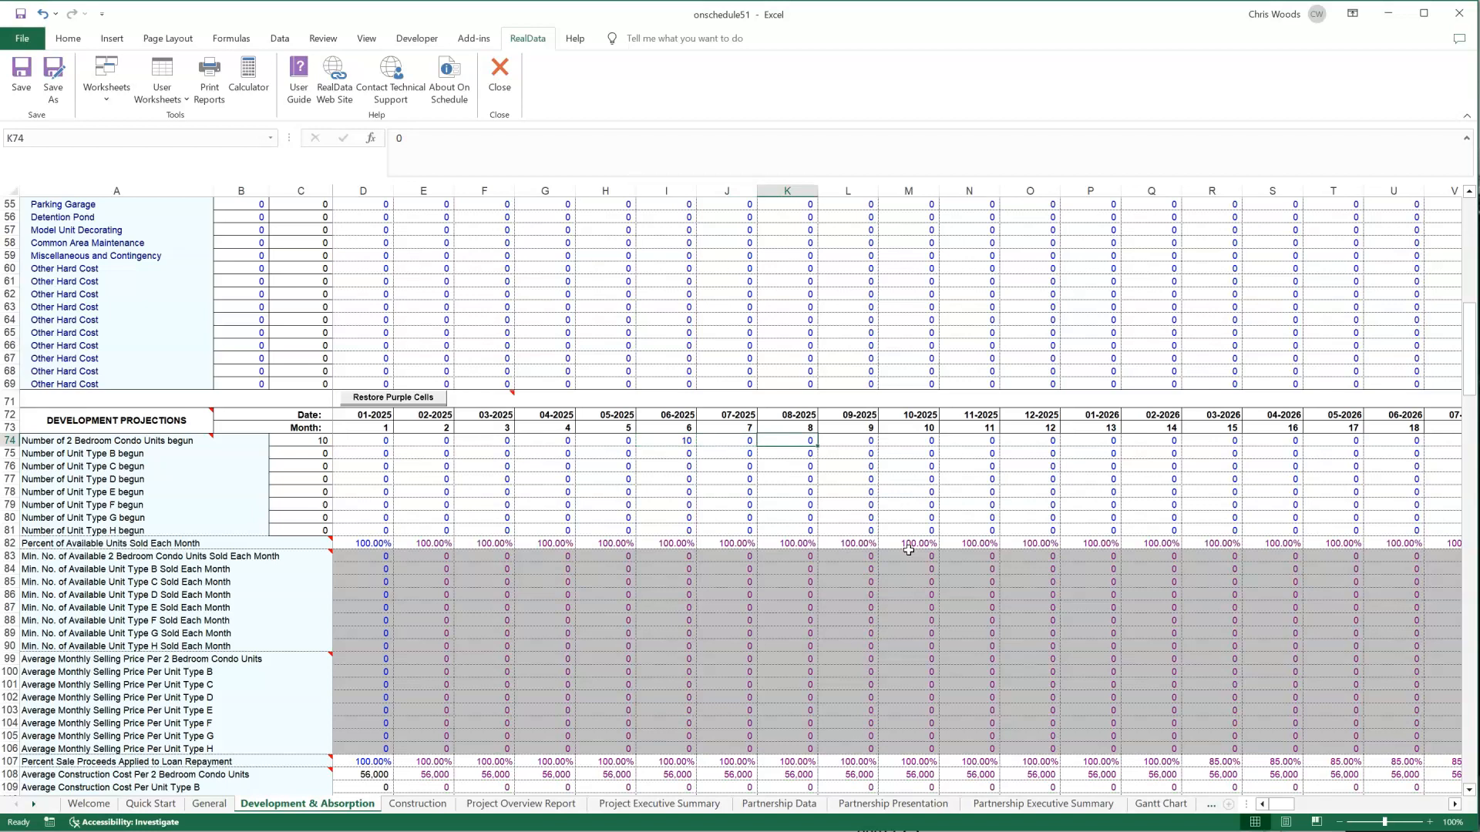
{"action": "key", "text": "Right"}
{"action": "key", "text": "Right"}
{"action": "key", "text": "Right"}
{"action": "key", "text": "Right"}
{"action": "key", "text": "Right"}
{"action": "key", "text": "Right"}
{"action": "key", "text": "Right"}
{"action": "key", "text": "Right"}
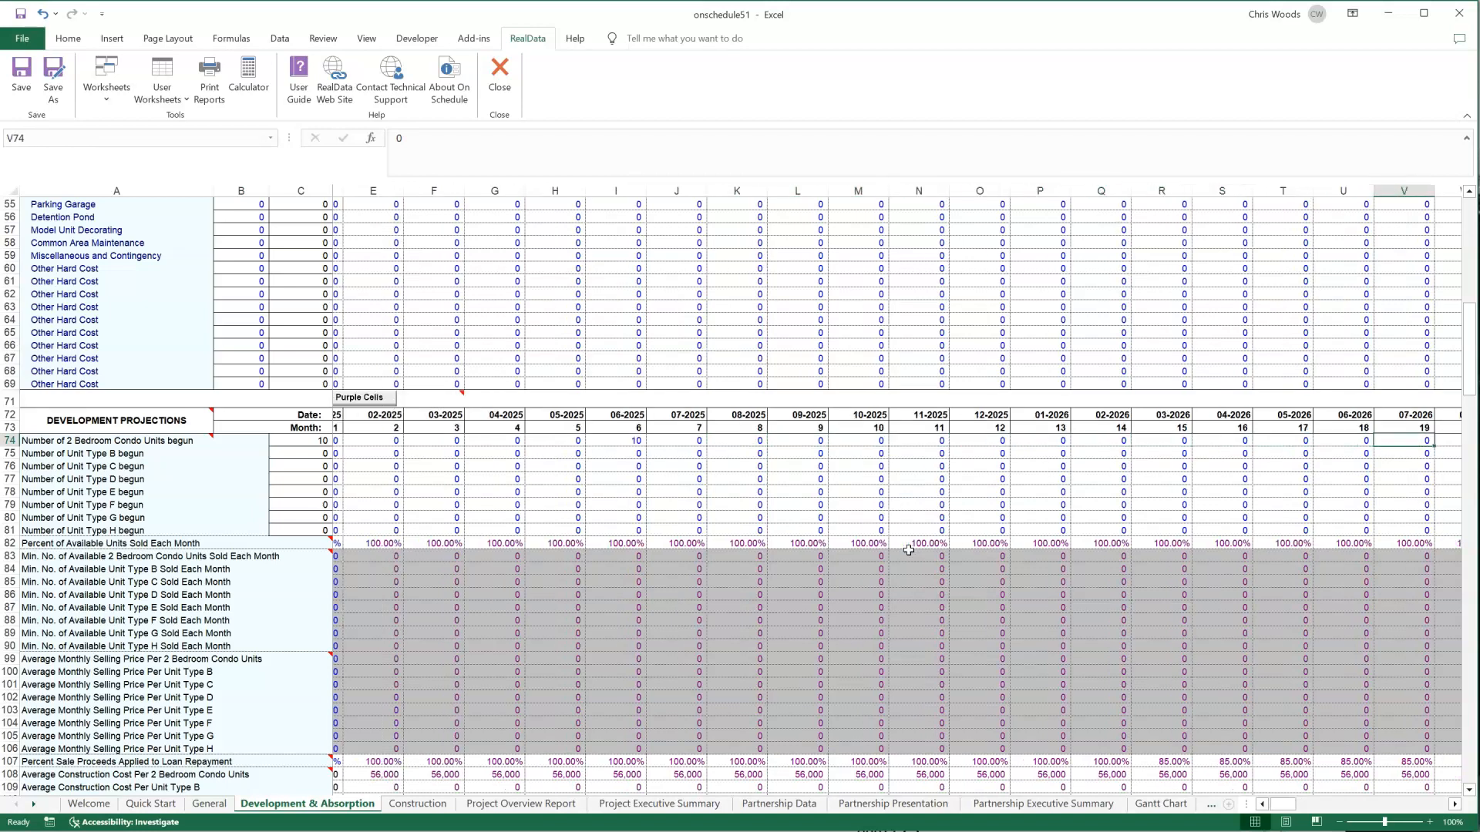
{"action": "key", "text": "Left"}
{"action": "key", "text": "Left"}
{"action": "key", "text": "Left"}
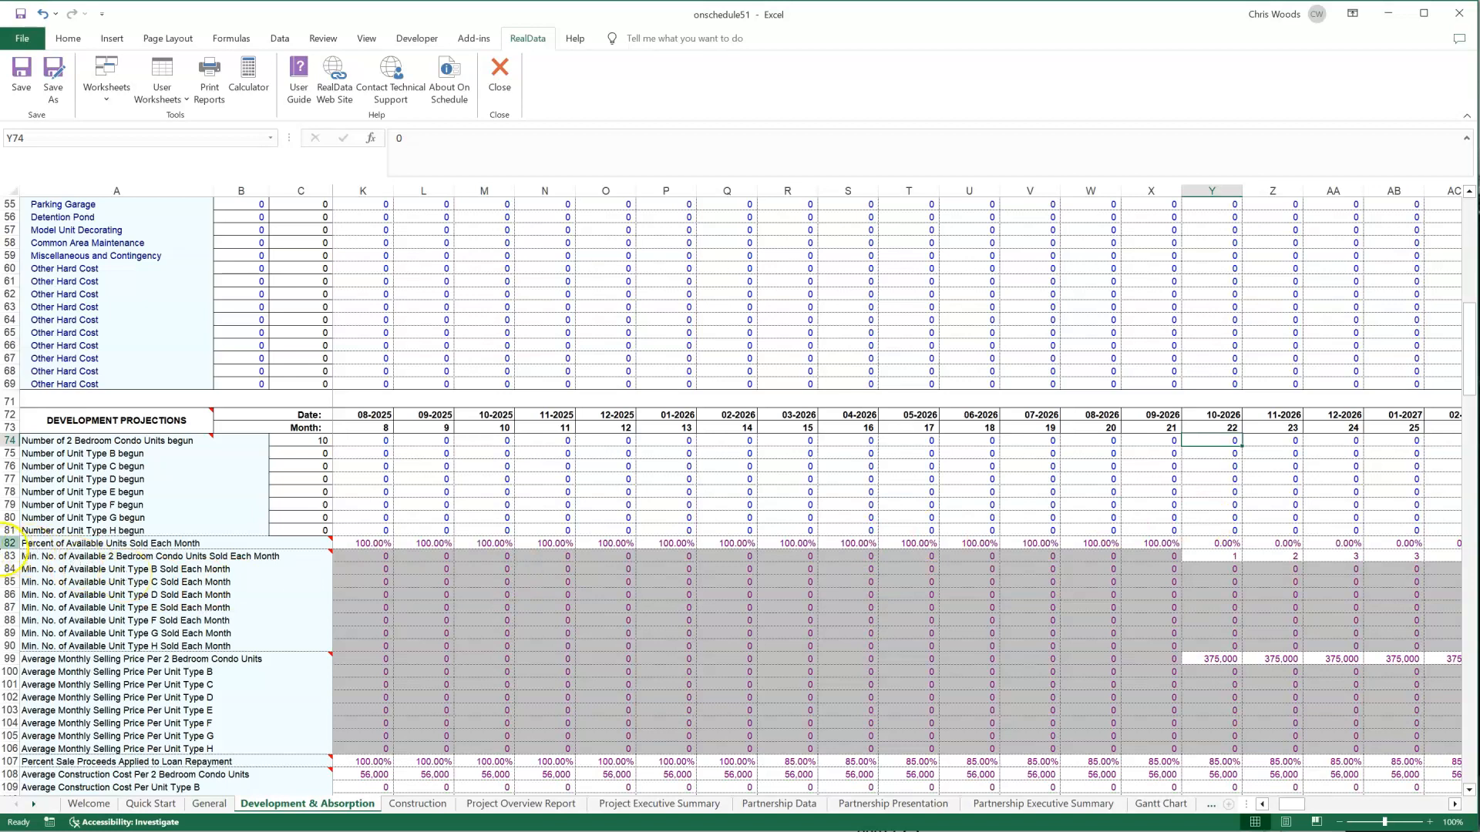
Try 100% and then 30% as the percent of available units sold in month 22 (10-2026)
{"action": "left_click", "coordinate": [10, 543]}
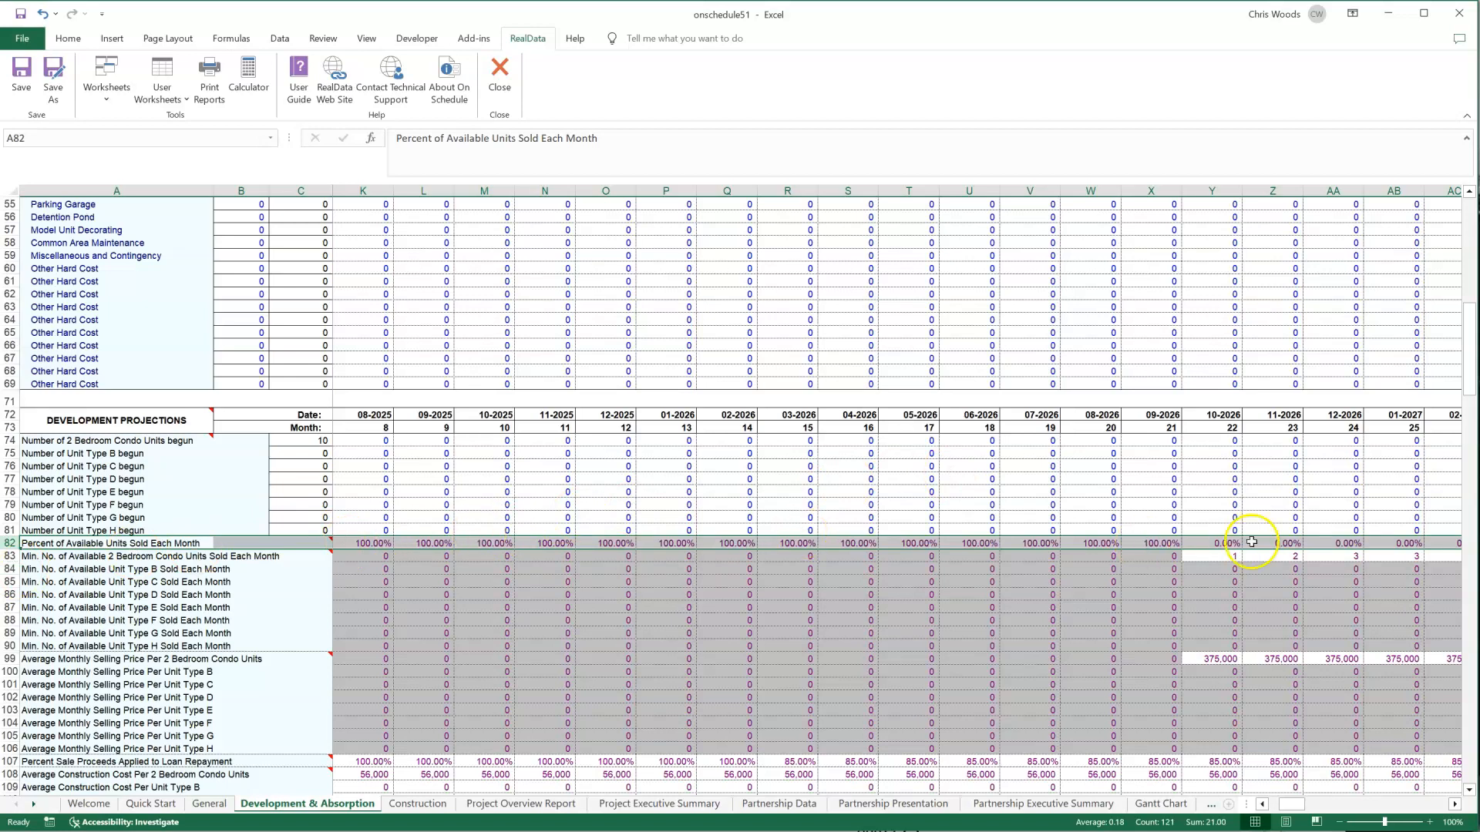
{"action": "left_click", "coordinate": [1225, 544]}
{"action": "type", "text": "100"}
{"action": "key", "text": "Return"}
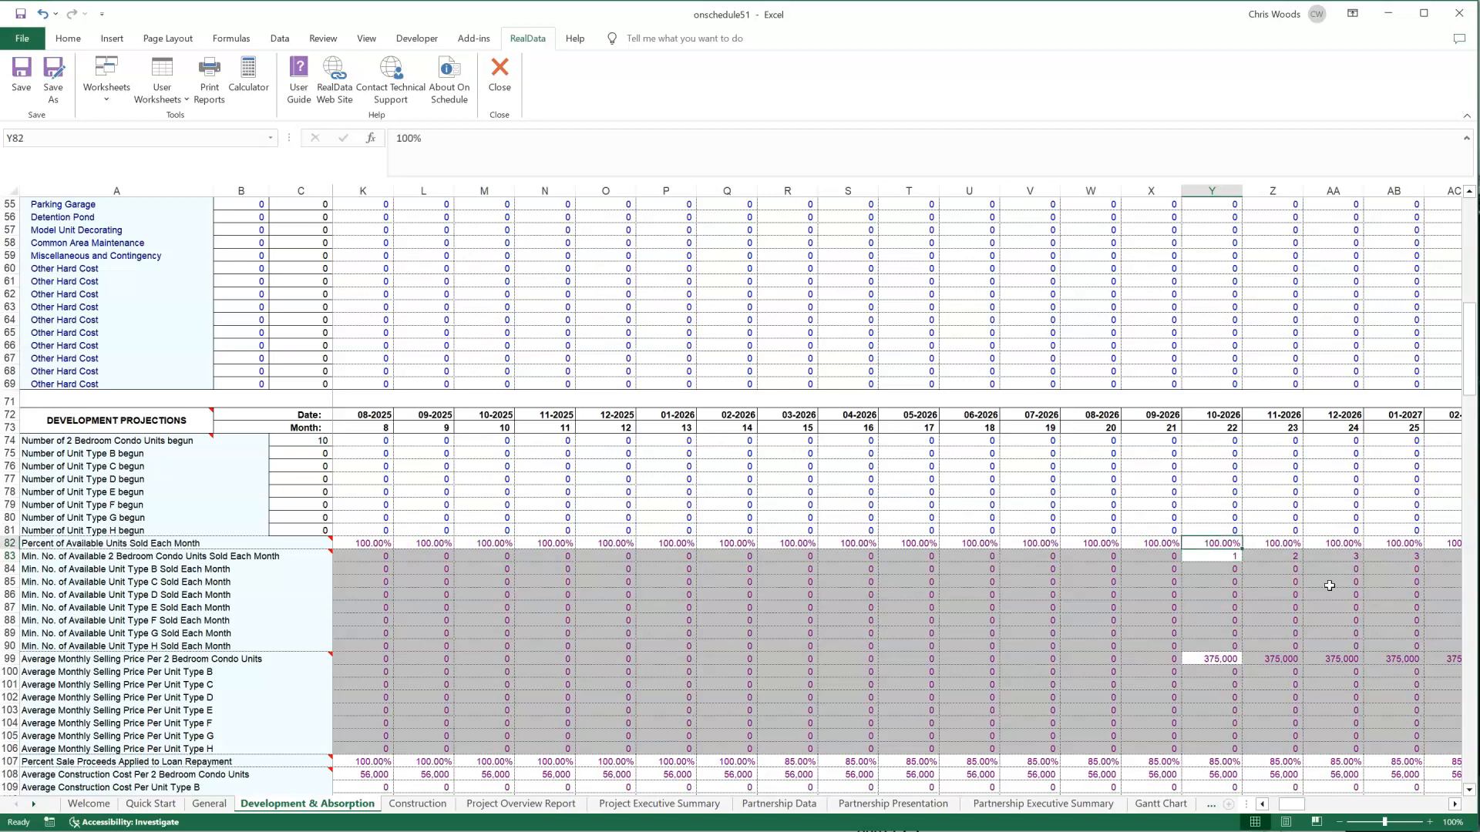
{"action": "type", "text": "30"}
{"action": "key", "text": "Return"}
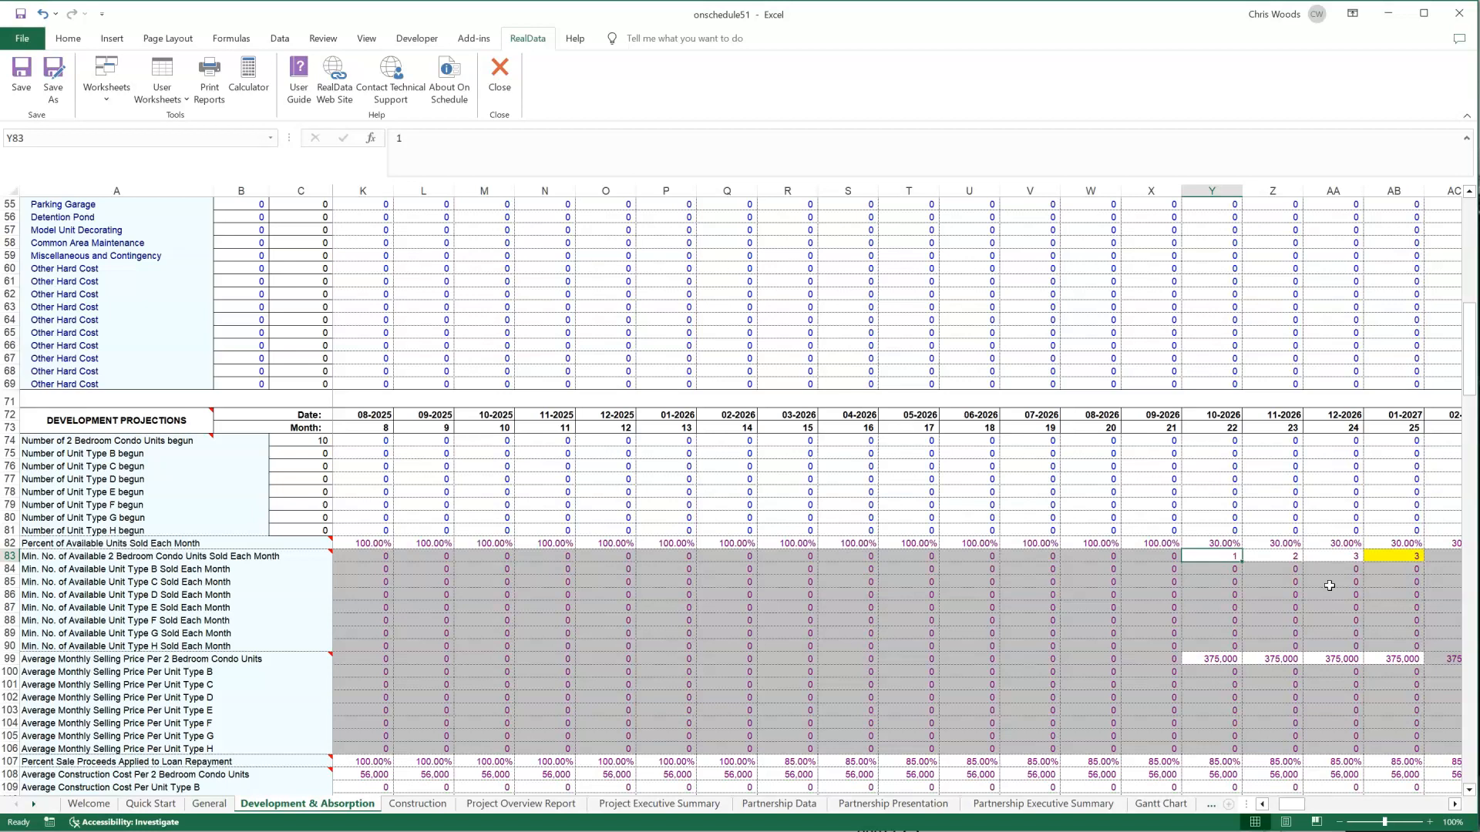
Set the percent of available units sold in month 22 (10-2026) to 0%
{"action": "key", "text": "Up"}
{"action": "type", "text": "0"}
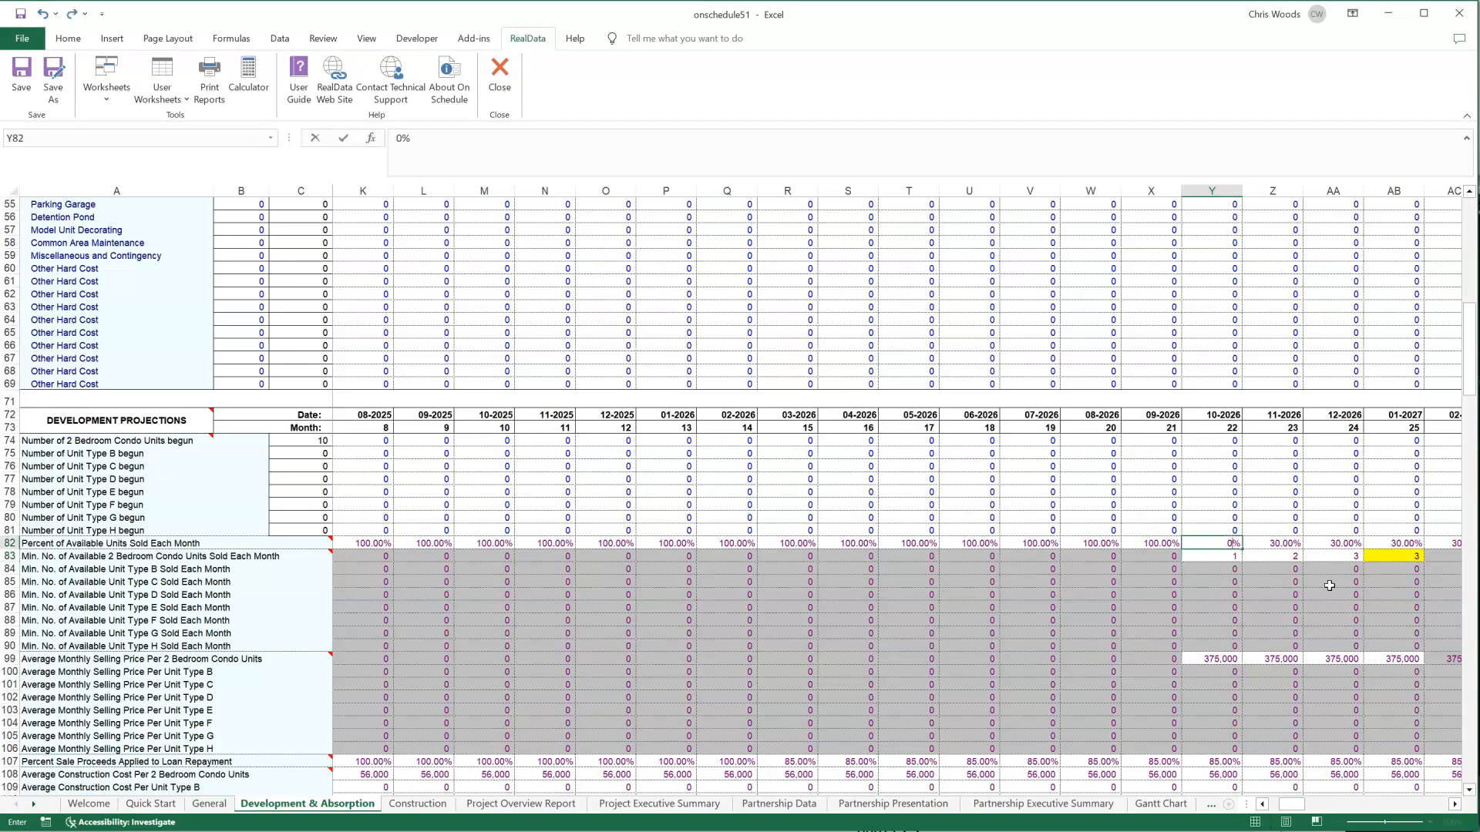
{"action": "key", "text": "Return"}
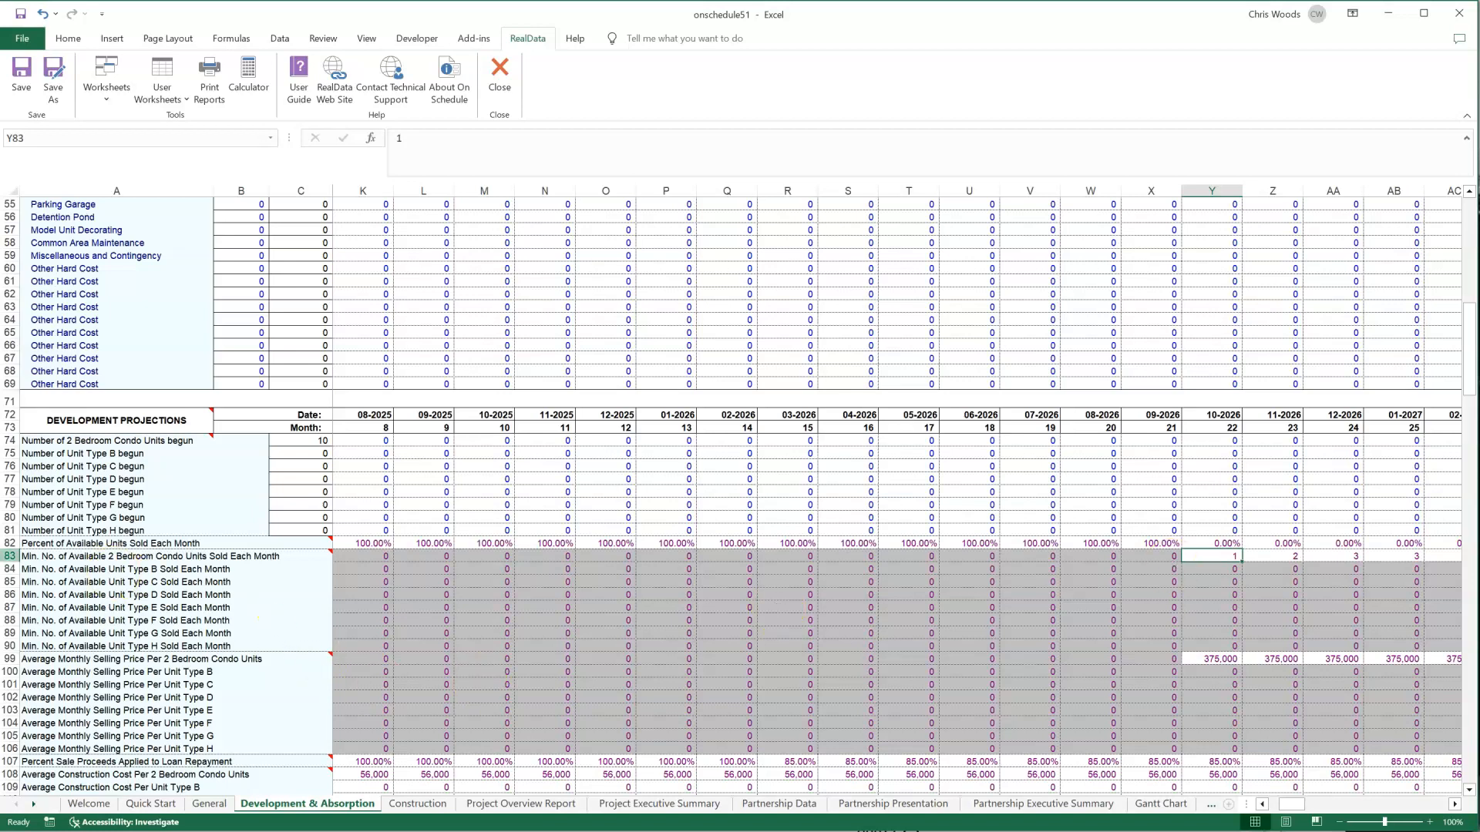
Examine the row for the minimum number of 2 Bedroom Condo Units sold each month, from 10-2026 to 04-2027
{"action": "left_click", "coordinate": [8, 556]}
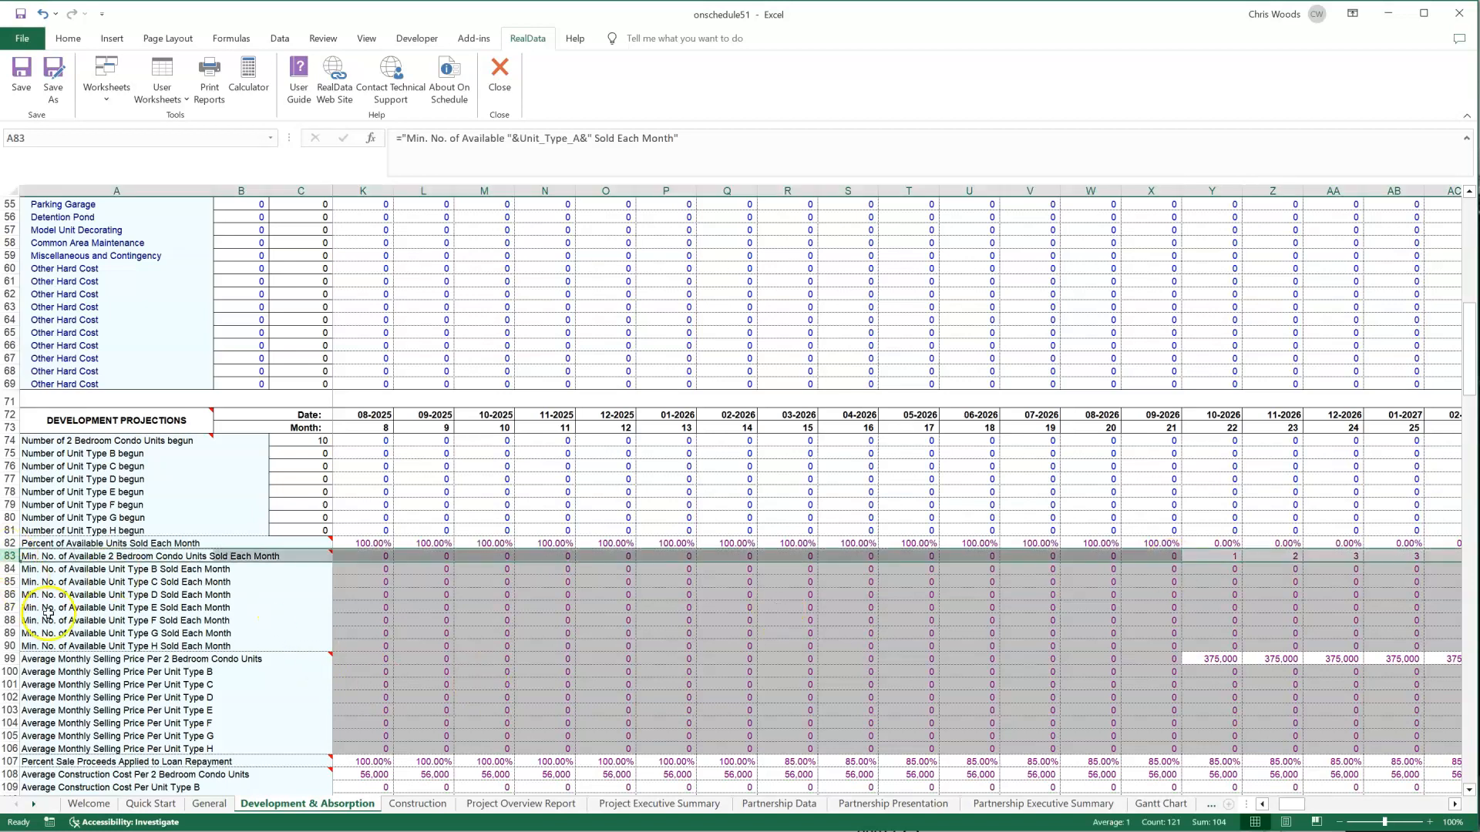
{"action": "left_click", "coordinate": [1225, 557]}
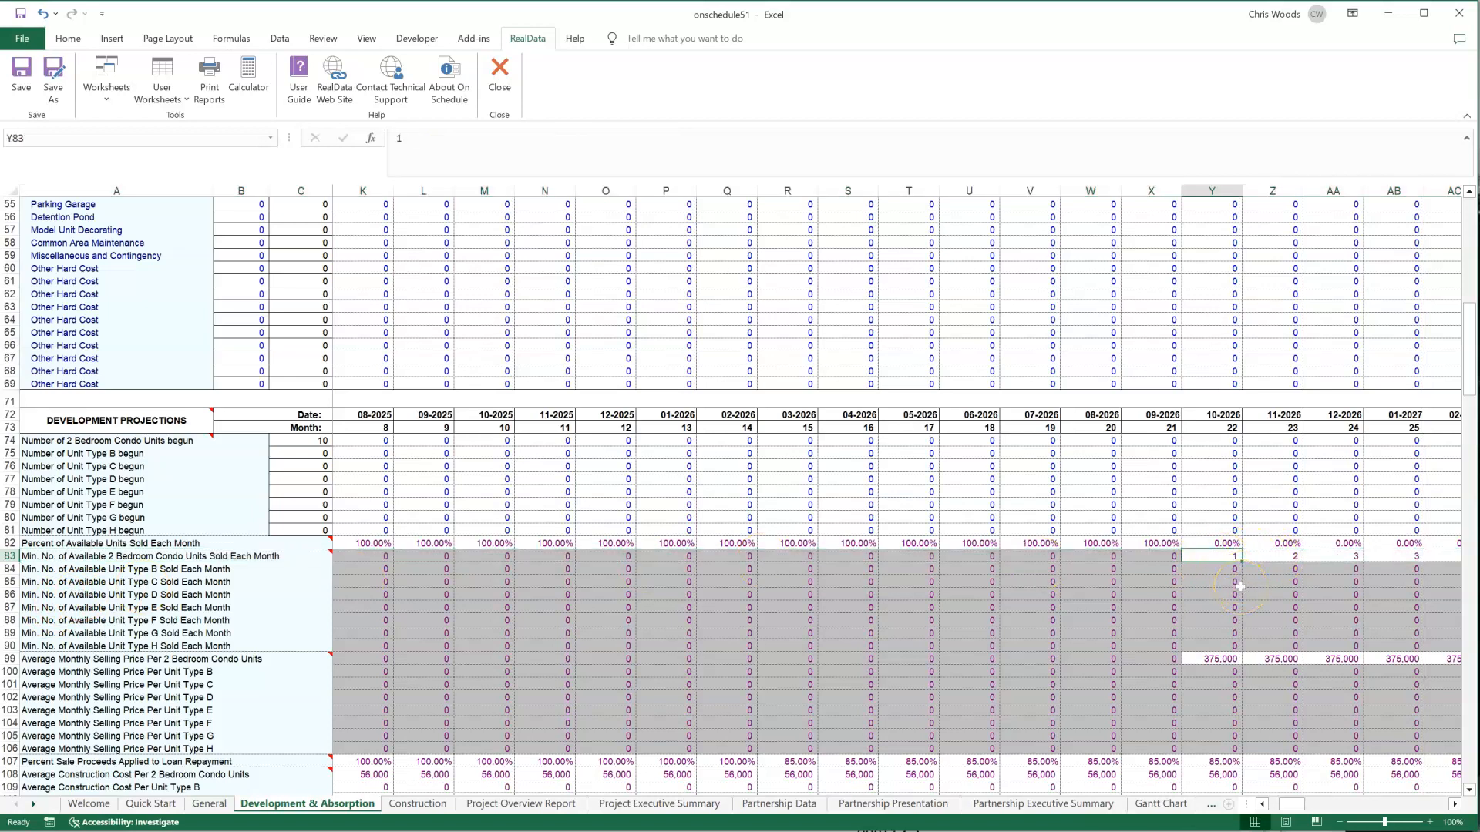
{"action": "key", "text": "Right"}
{"action": "key", "text": "Right"}
{"action": "key", "text": "Right"}
{"action": "key", "text": "Right"}
{"action": "key", "text": "Right"}
{"action": "key", "text": "Right"}
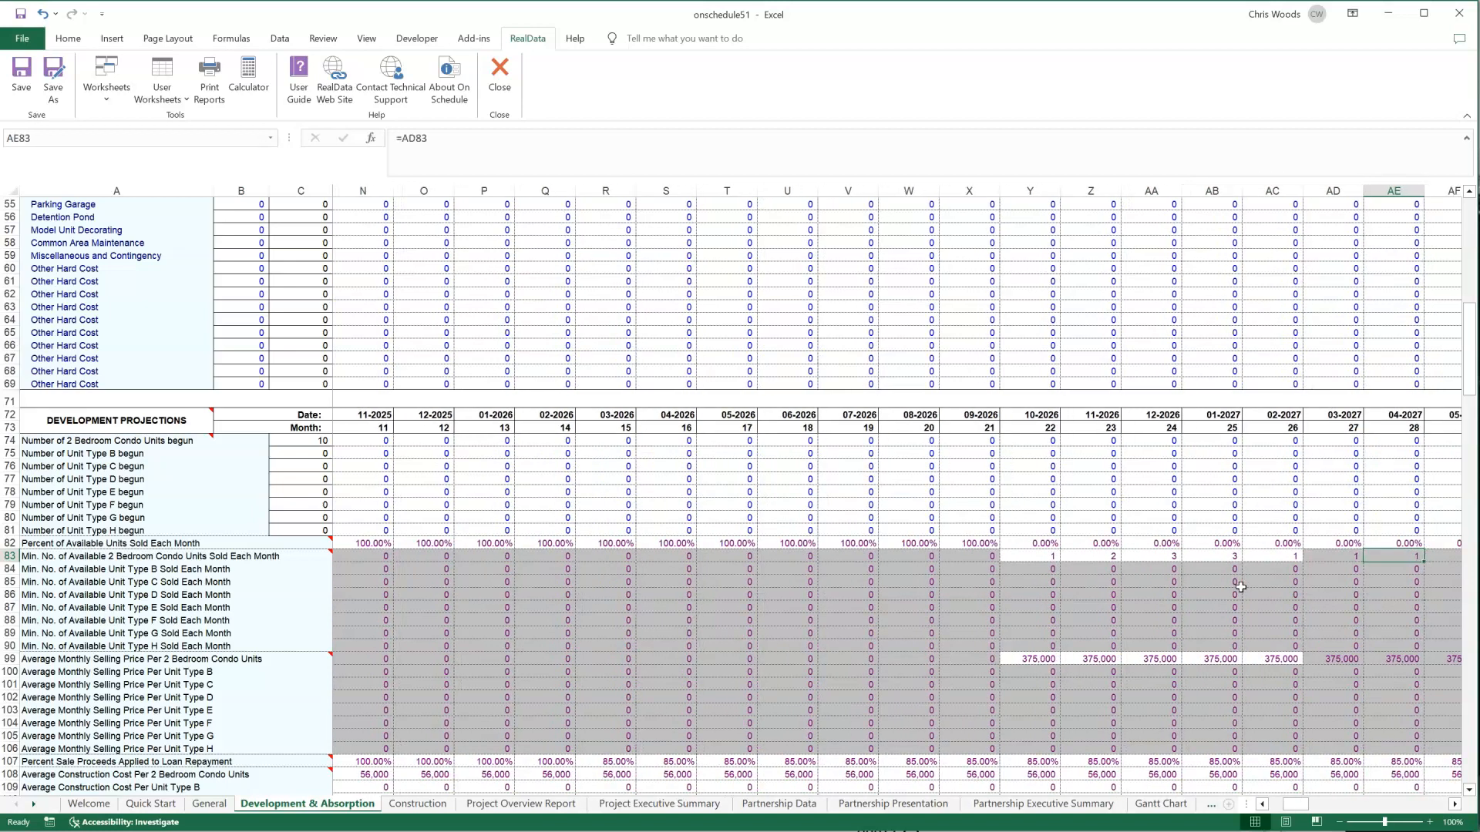
Check the minimum 2 Bedroom Condo Units sold month by month from 10-2026 through 02-2027
{"action": "left_click", "coordinate": [1029, 557]}
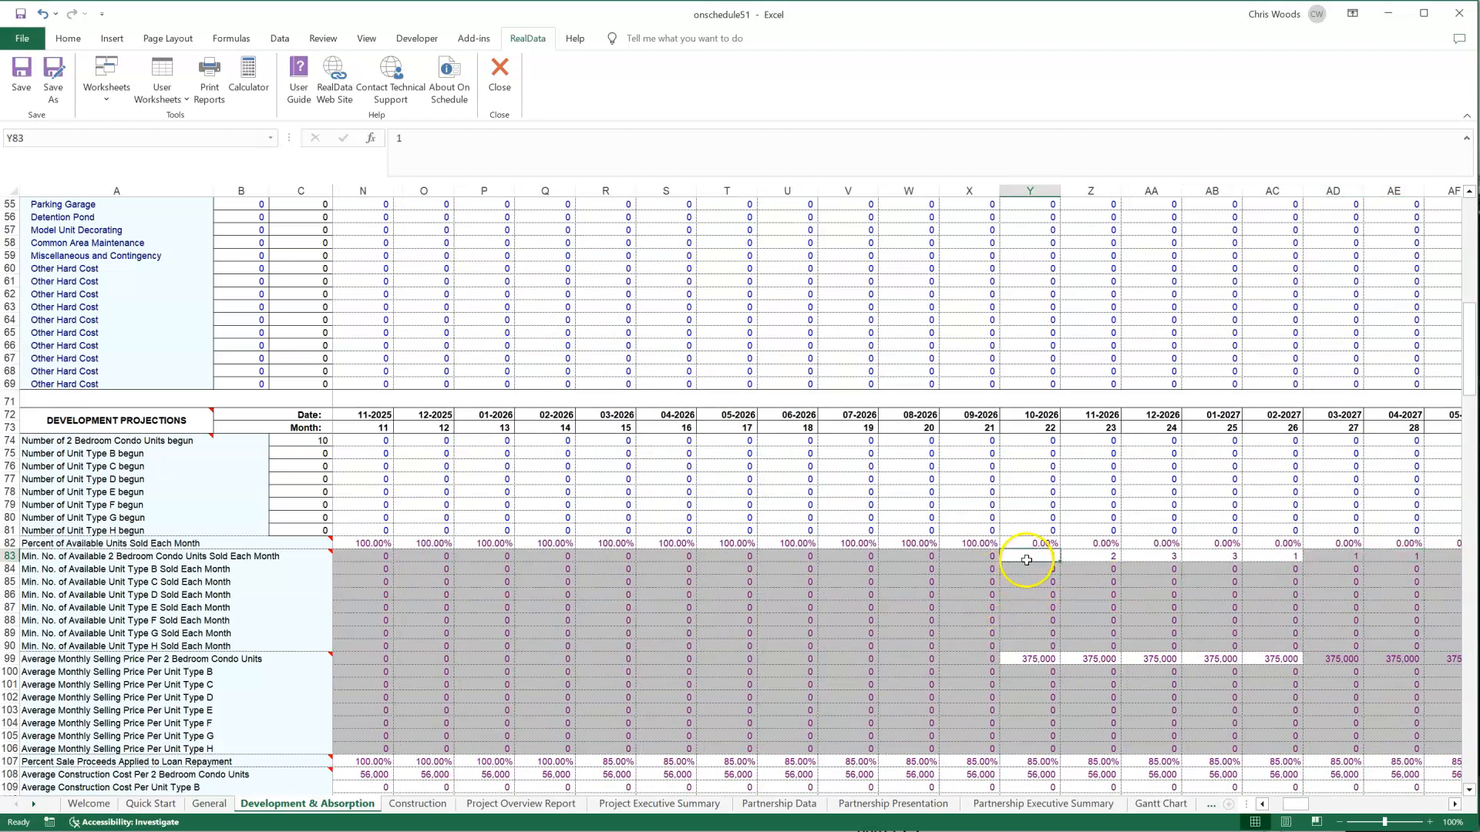
{"action": "left_click", "coordinate": [1112, 556]}
{"action": "type", "text": "2"}
{"action": "left_click", "coordinate": [1151, 556]}
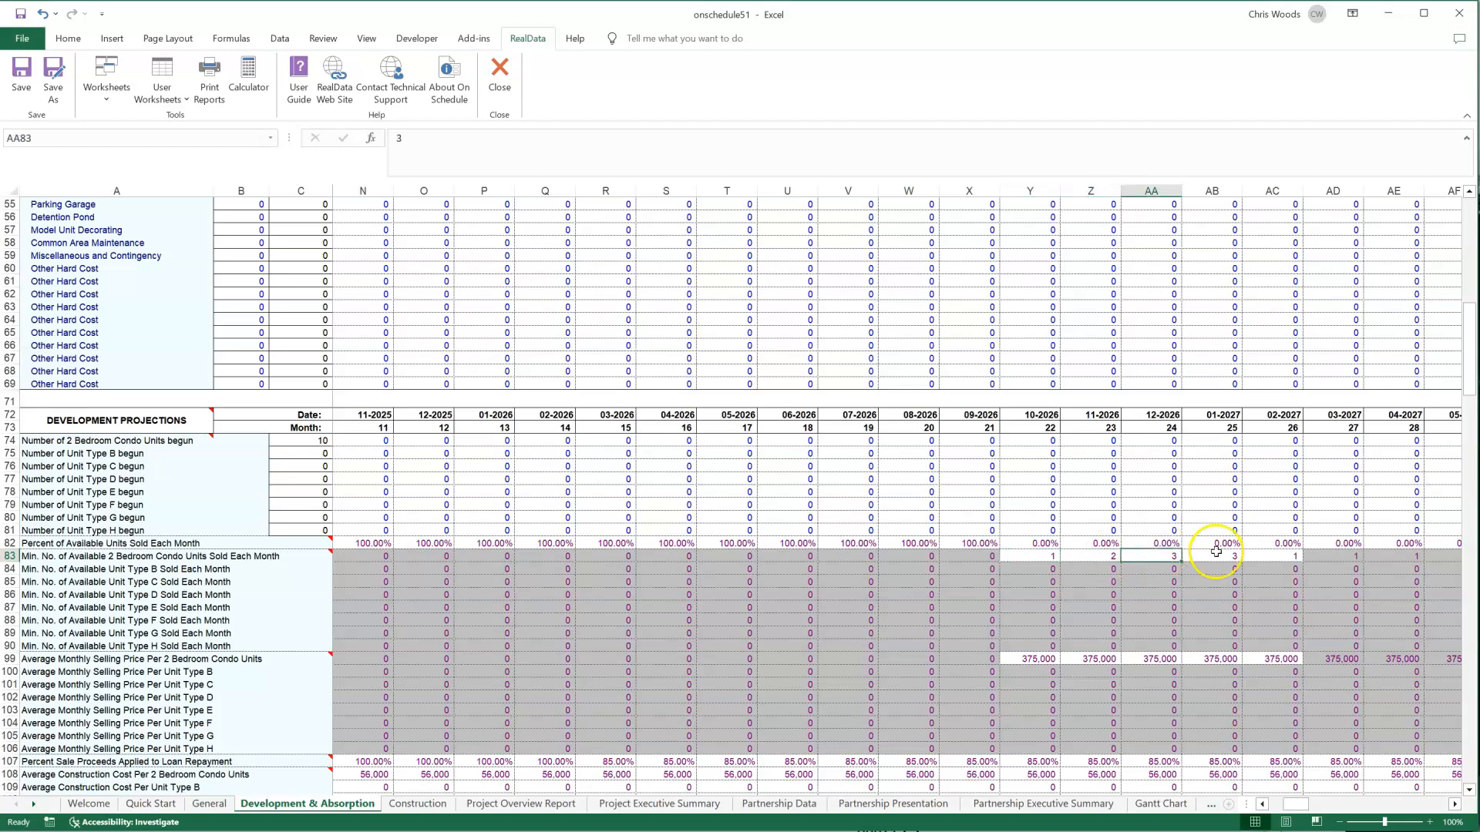
{"action": "left_click", "coordinate": [1215, 552]}
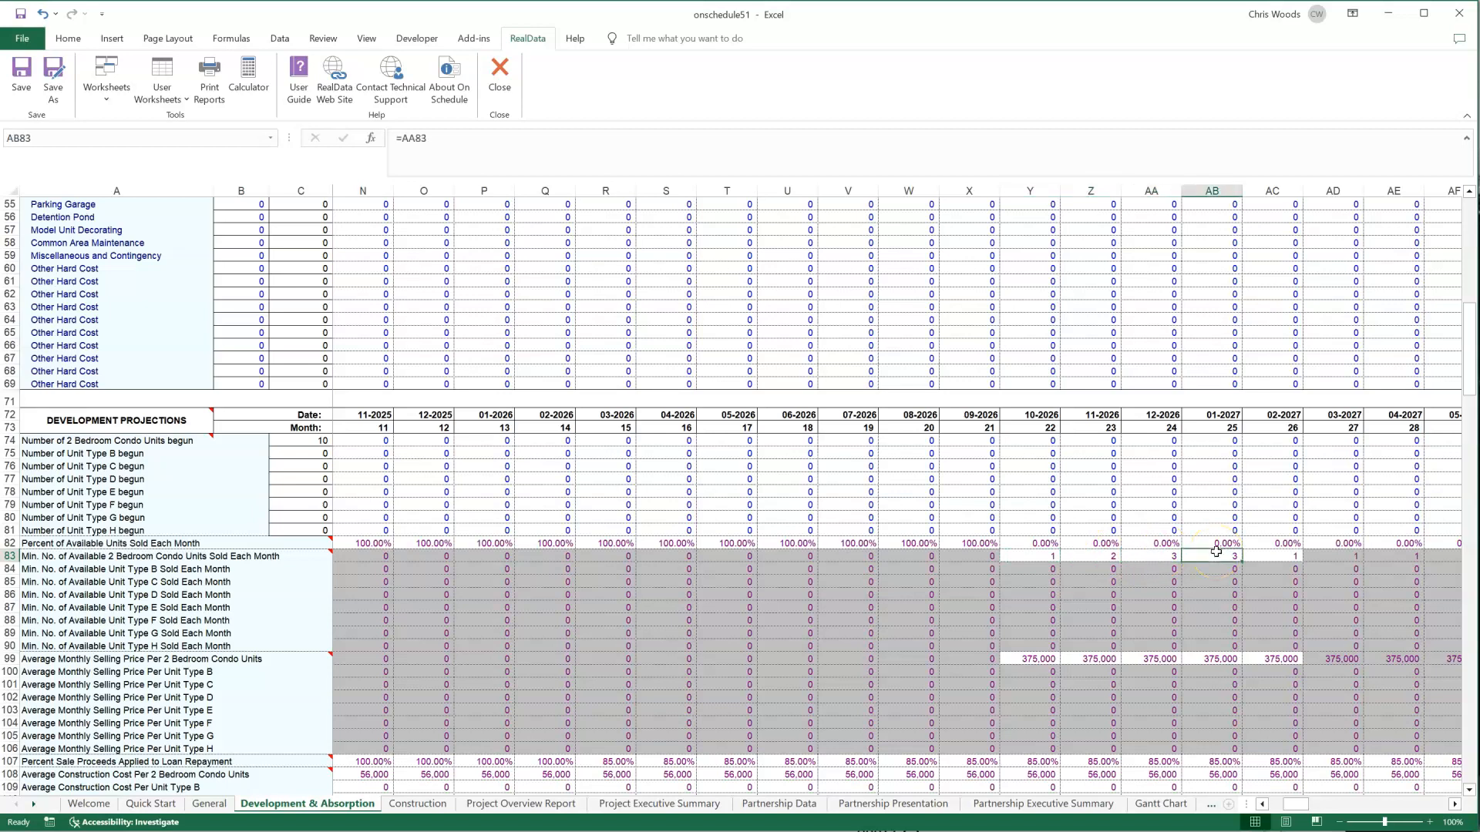
{"action": "left_click", "coordinate": [1286, 553]}
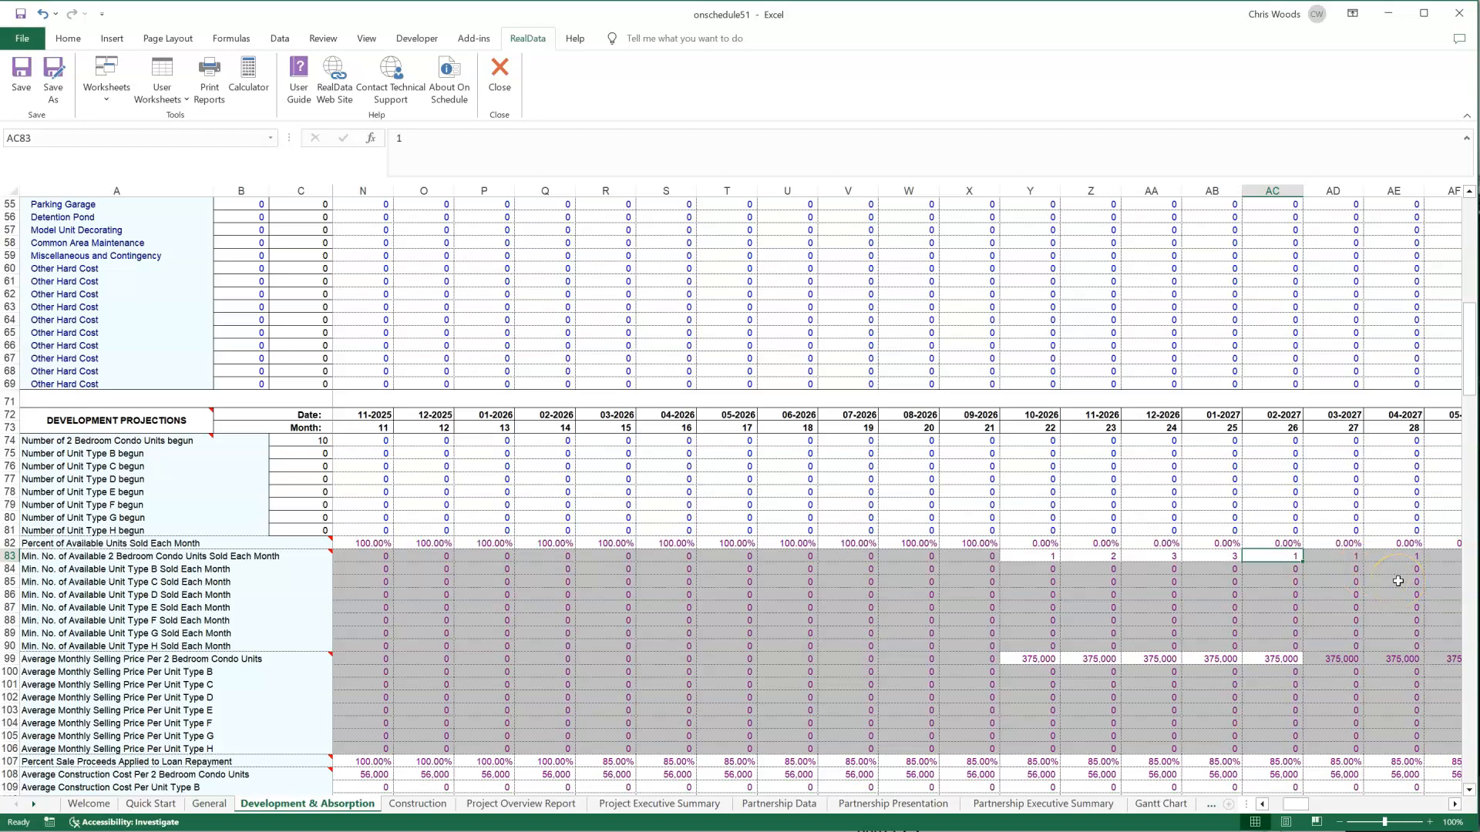
Compare the minimum units sold with the average selling prices of the 2 Bedroom Condo Units for 10-2026 through 02-2027
{"action": "left_click", "coordinate": [1043, 660]}
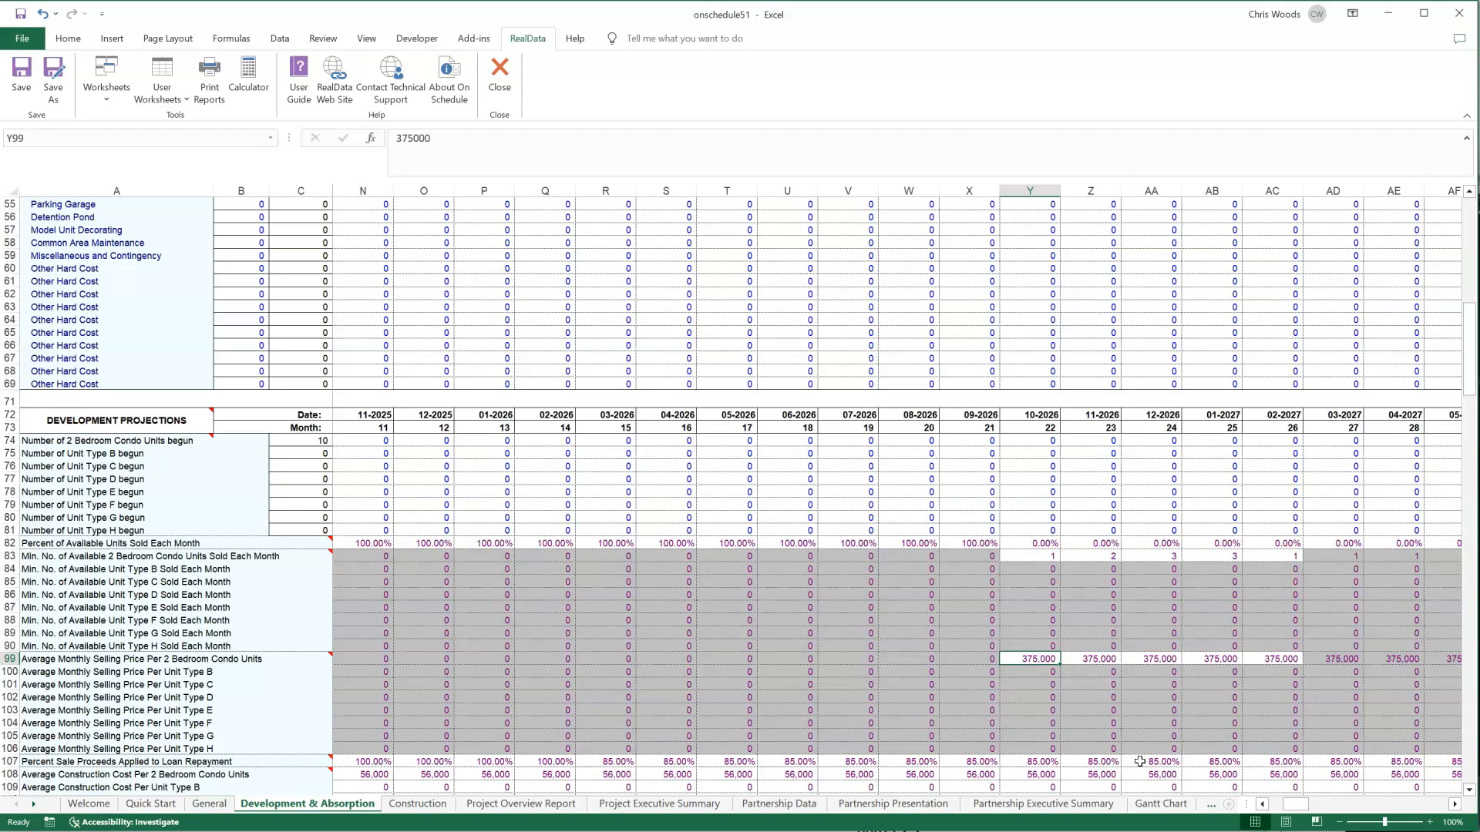
{"action": "left_click", "coordinate": [1401, 441]}
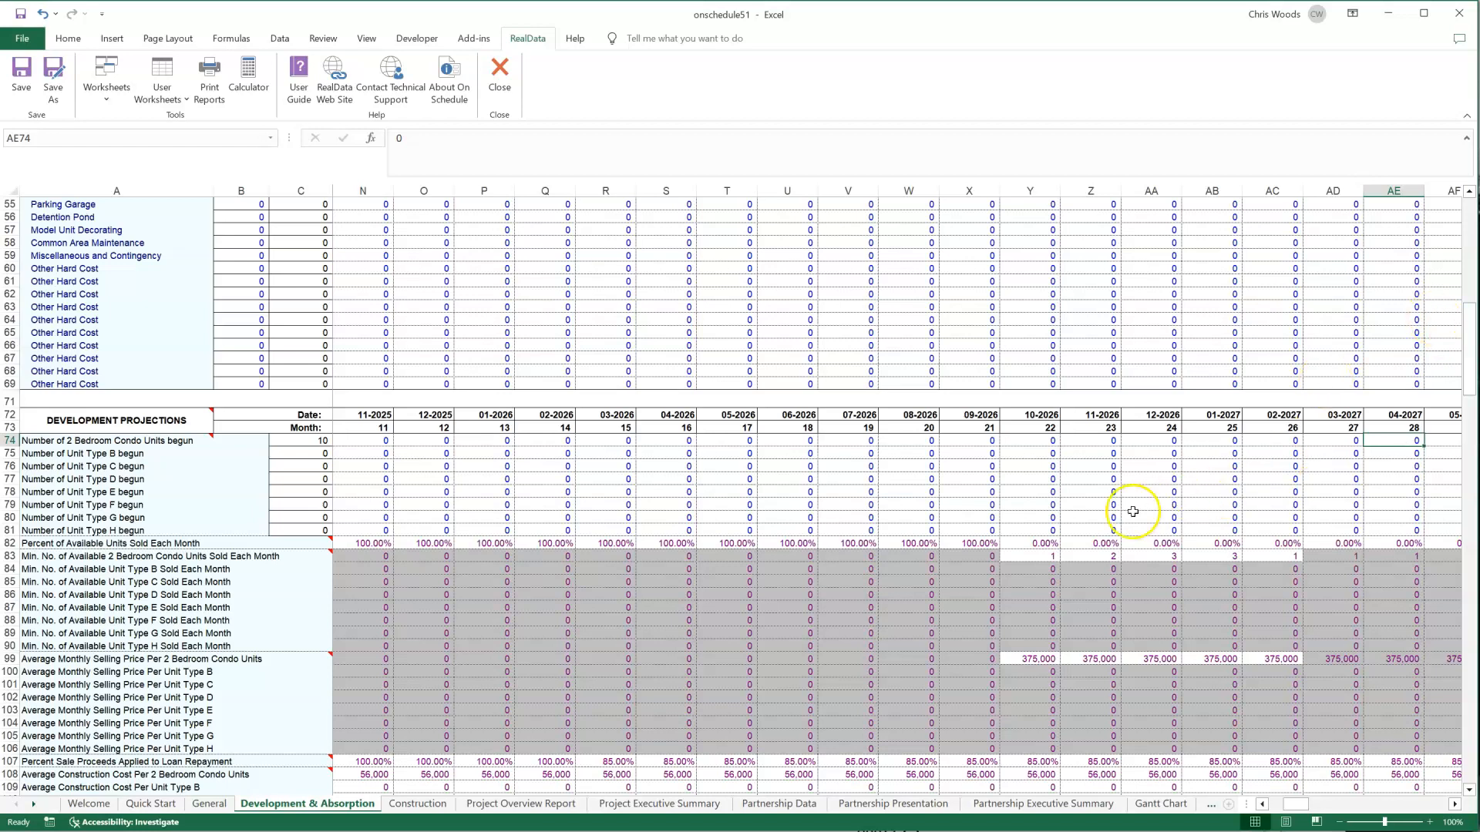
{"action": "left_click", "coordinate": [1032, 556]}
{"action": "left_click_drag", "start_coordinate": [1094, 556], "coordinate": [1283, 558]}
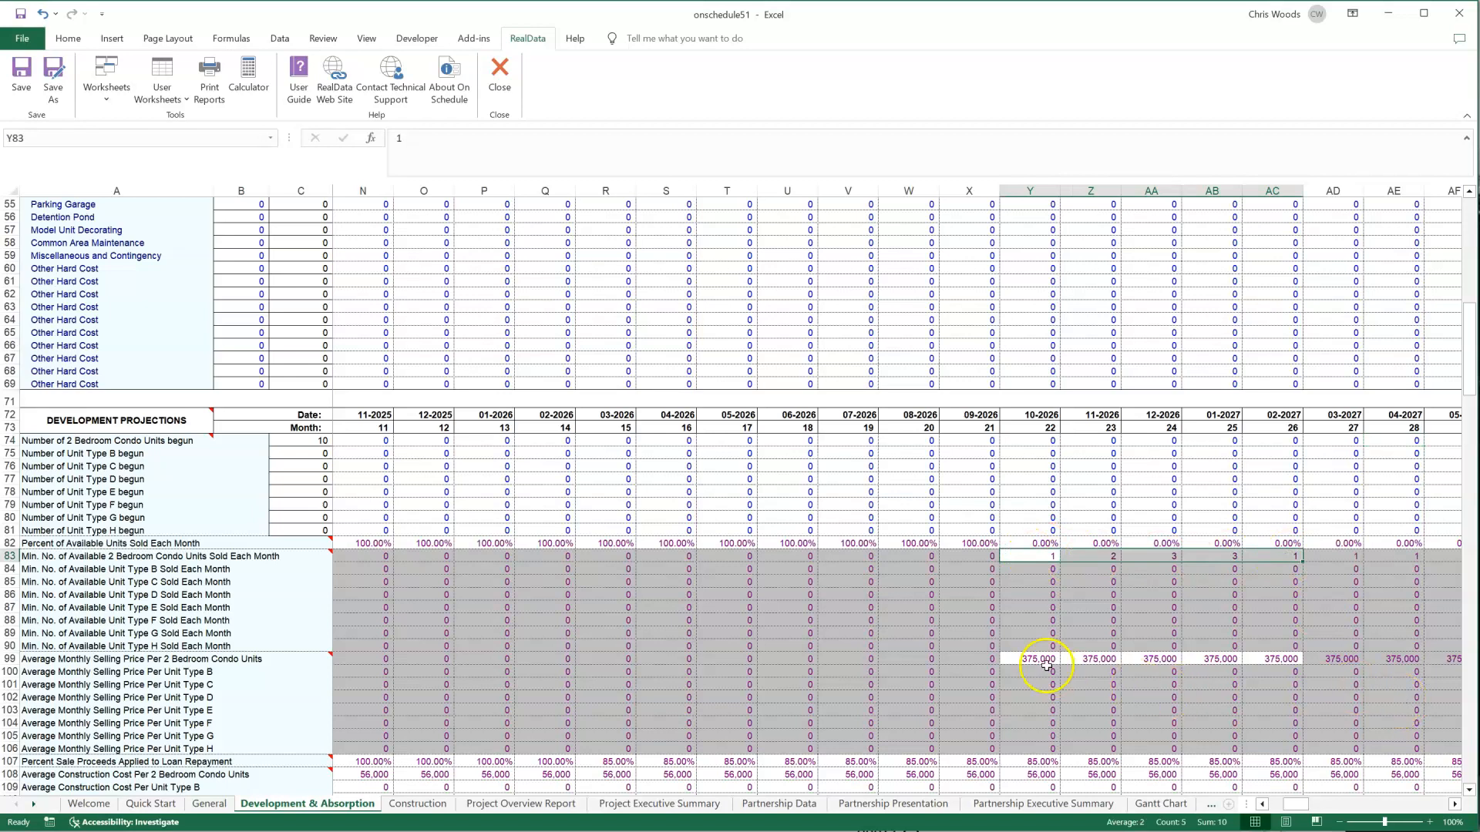
{"action": "left_click_drag", "start_coordinate": [1045, 662], "coordinate": [1285, 661]}
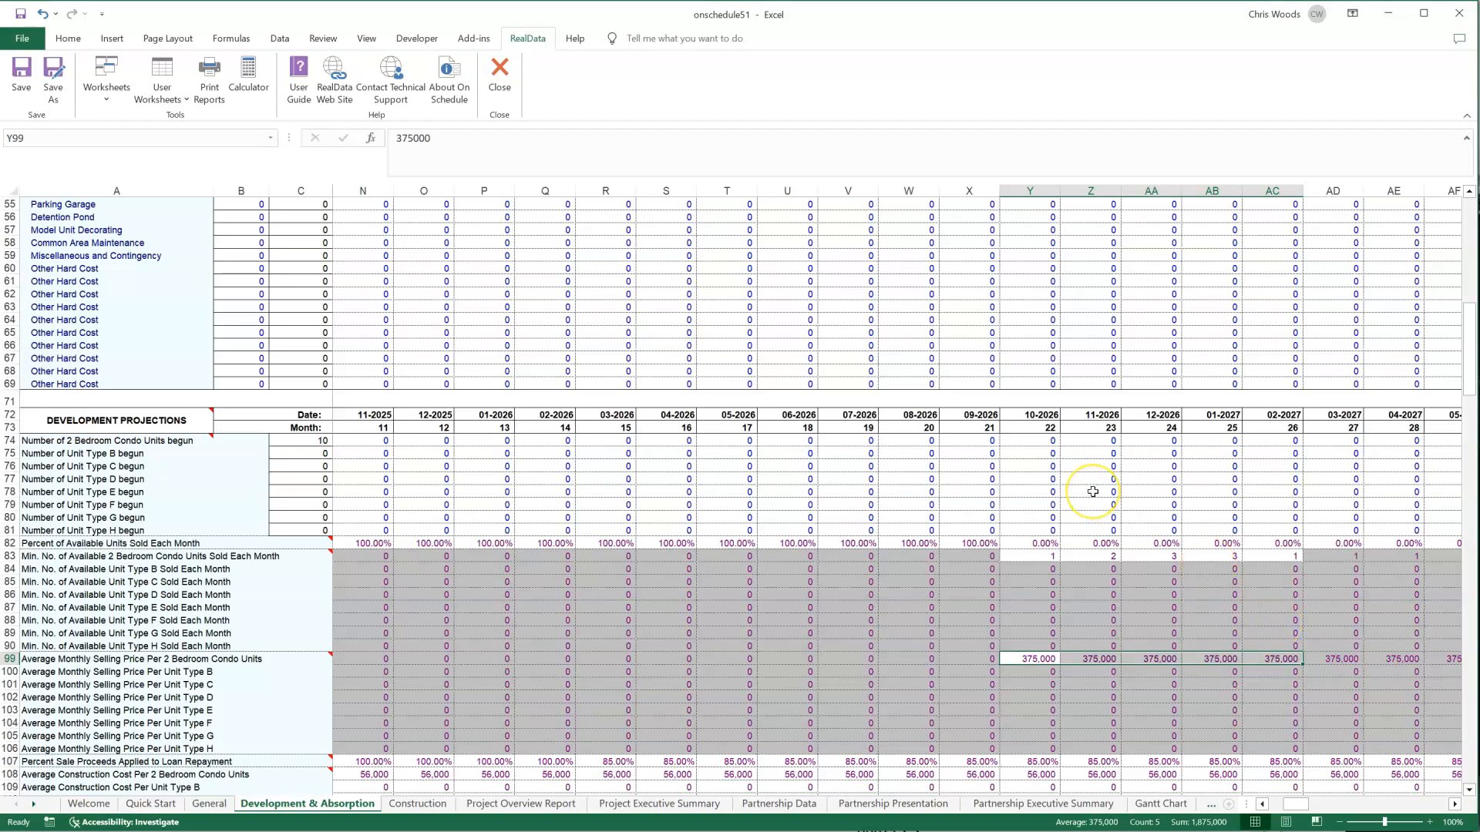
Examine the percent of sale proceeds applied to loan repayment, including the entry for month 15 (03-2026)
{"action": "scroll", "coordinate": [1093, 492], "scroll_direction": "down", "scroll_amount": 2}
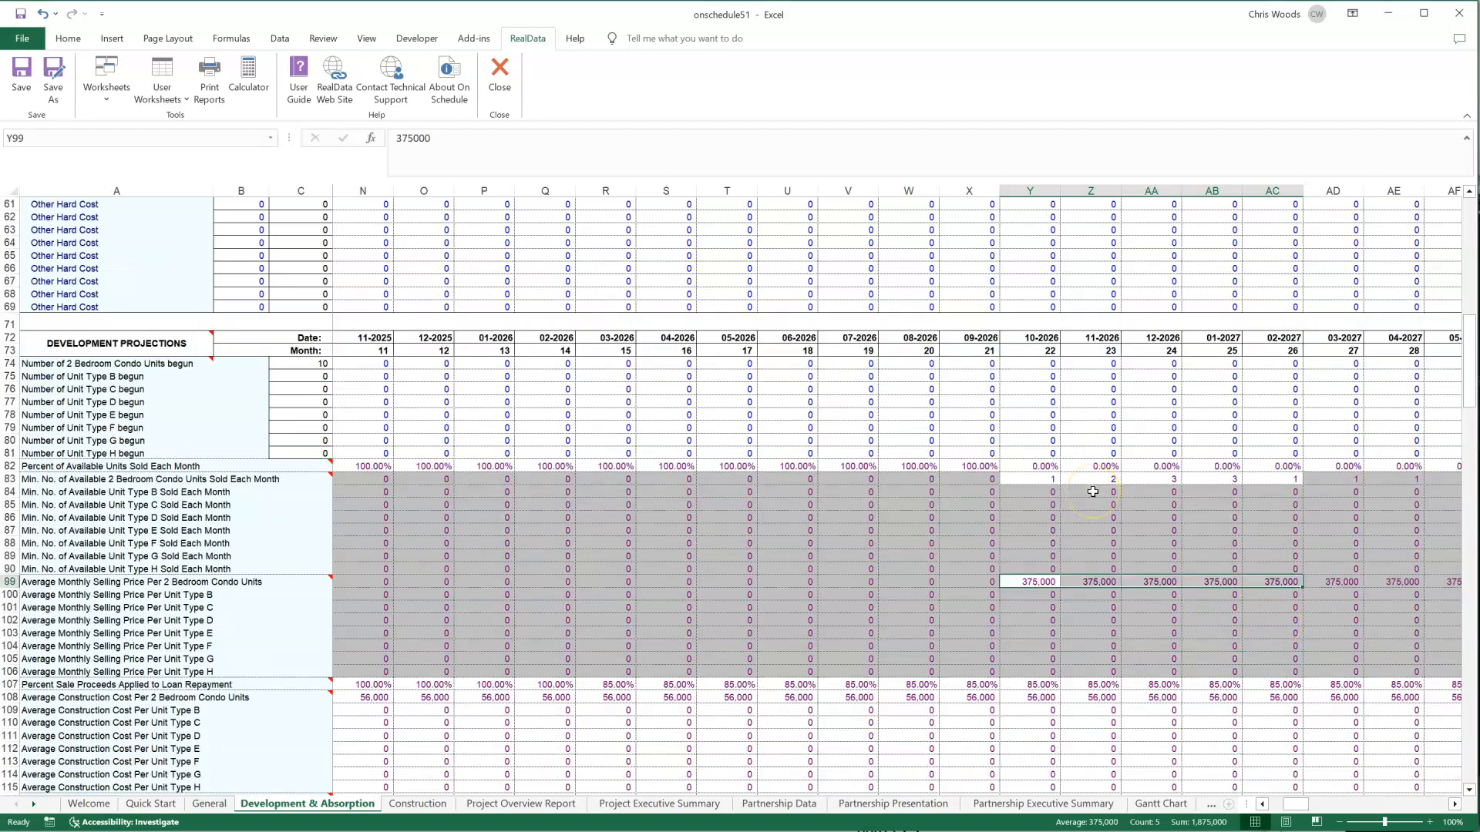
{"action": "left_click", "coordinate": [11, 684]}
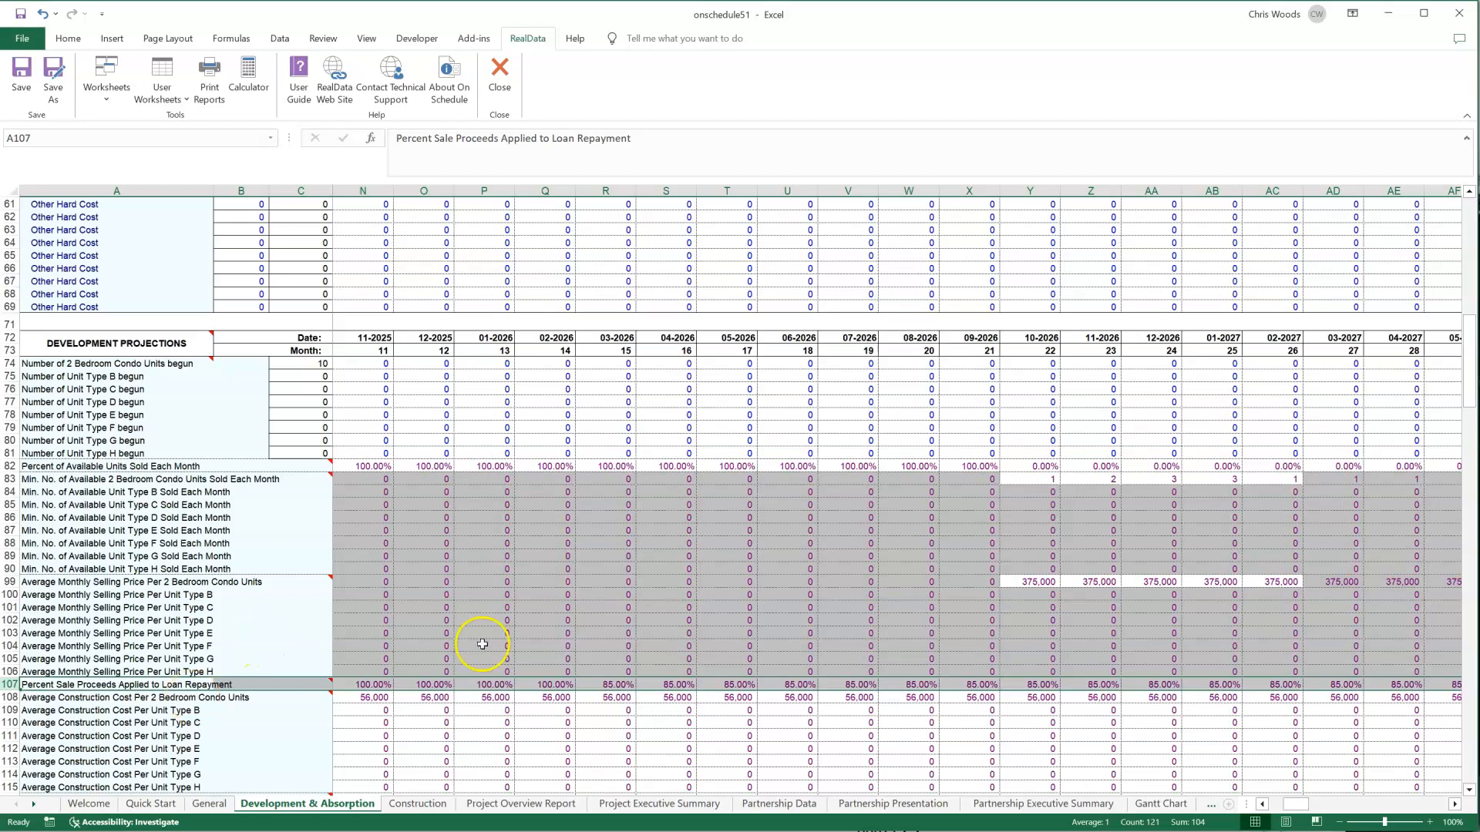
{"action": "left_click", "coordinate": [618, 686]}
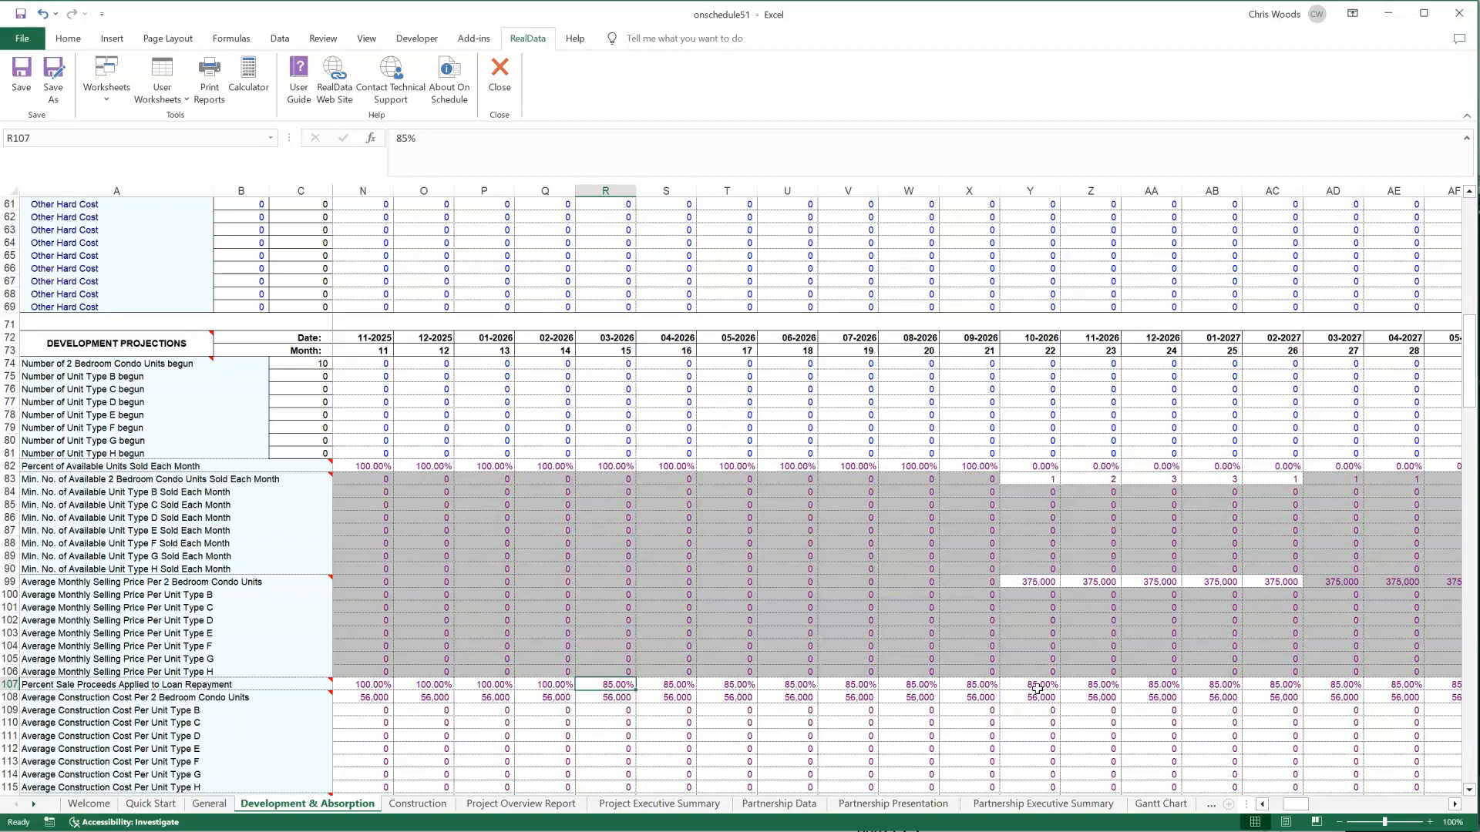
Review the Project Absorption section for the 2 Bedroom Condo Units sold, available and settled each month
{"action": "scroll", "coordinate": [1037, 688], "scroll_direction": "down", "scroll_amount": 5}
{"action": "scroll", "coordinate": [1037, 688], "scroll_direction": "down", "scroll_amount": 3}
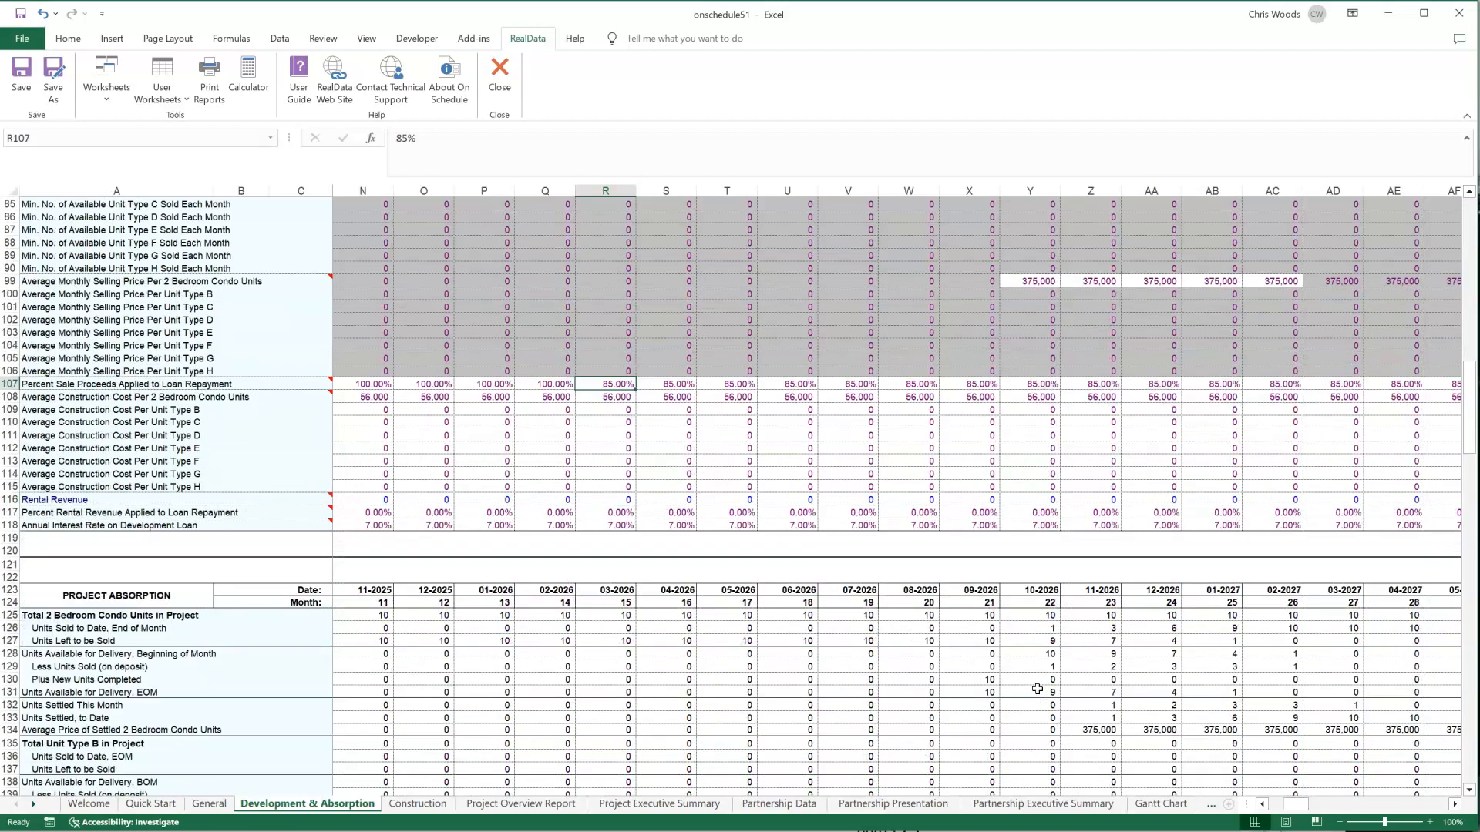
{"action": "scroll", "coordinate": [1037, 688], "scroll_direction": "down", "scroll_amount": 6}
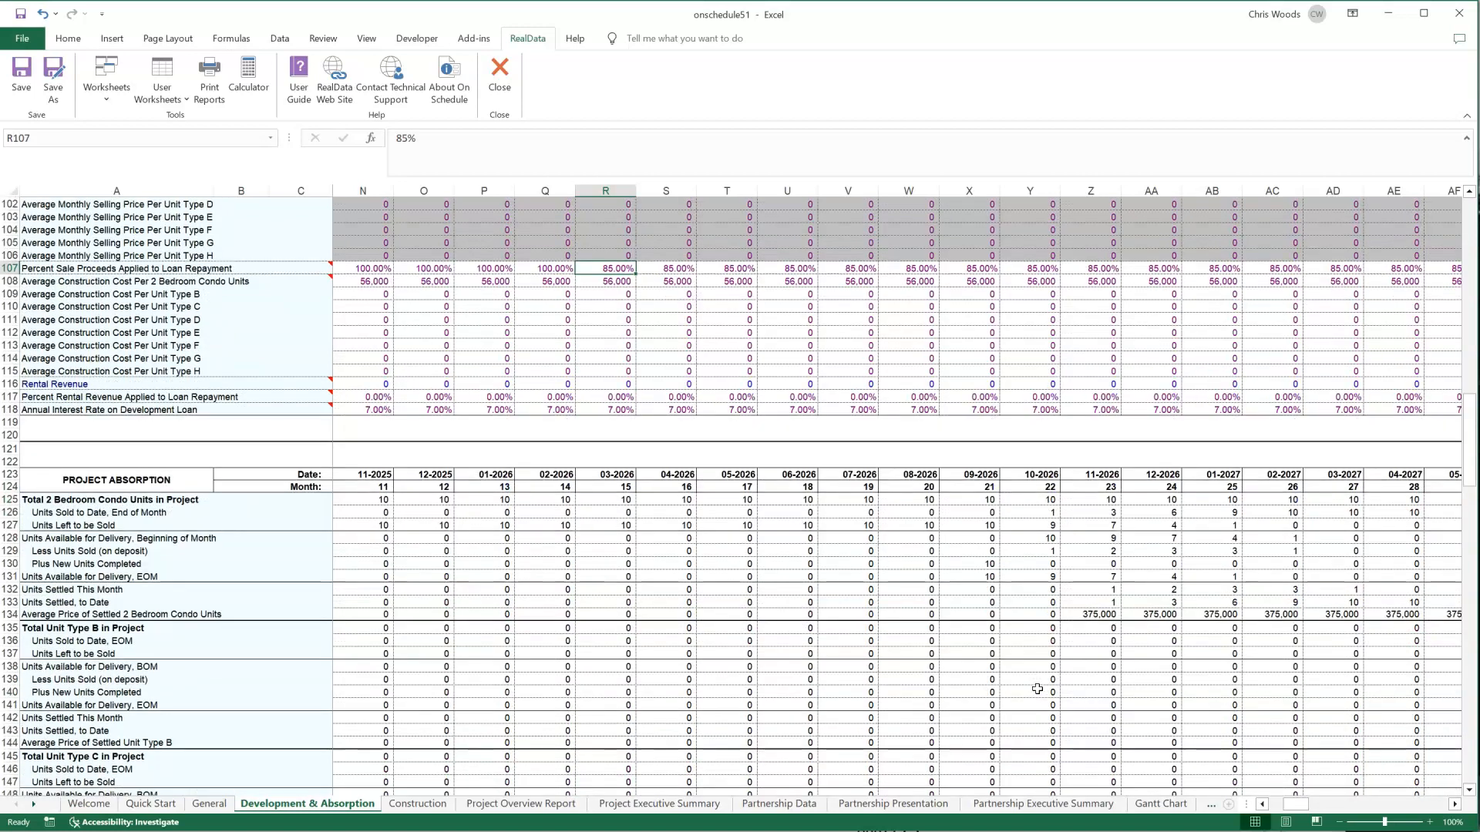
{"action": "scroll", "coordinate": [1037, 689], "scroll_direction": "down", "scroll_amount": 2}
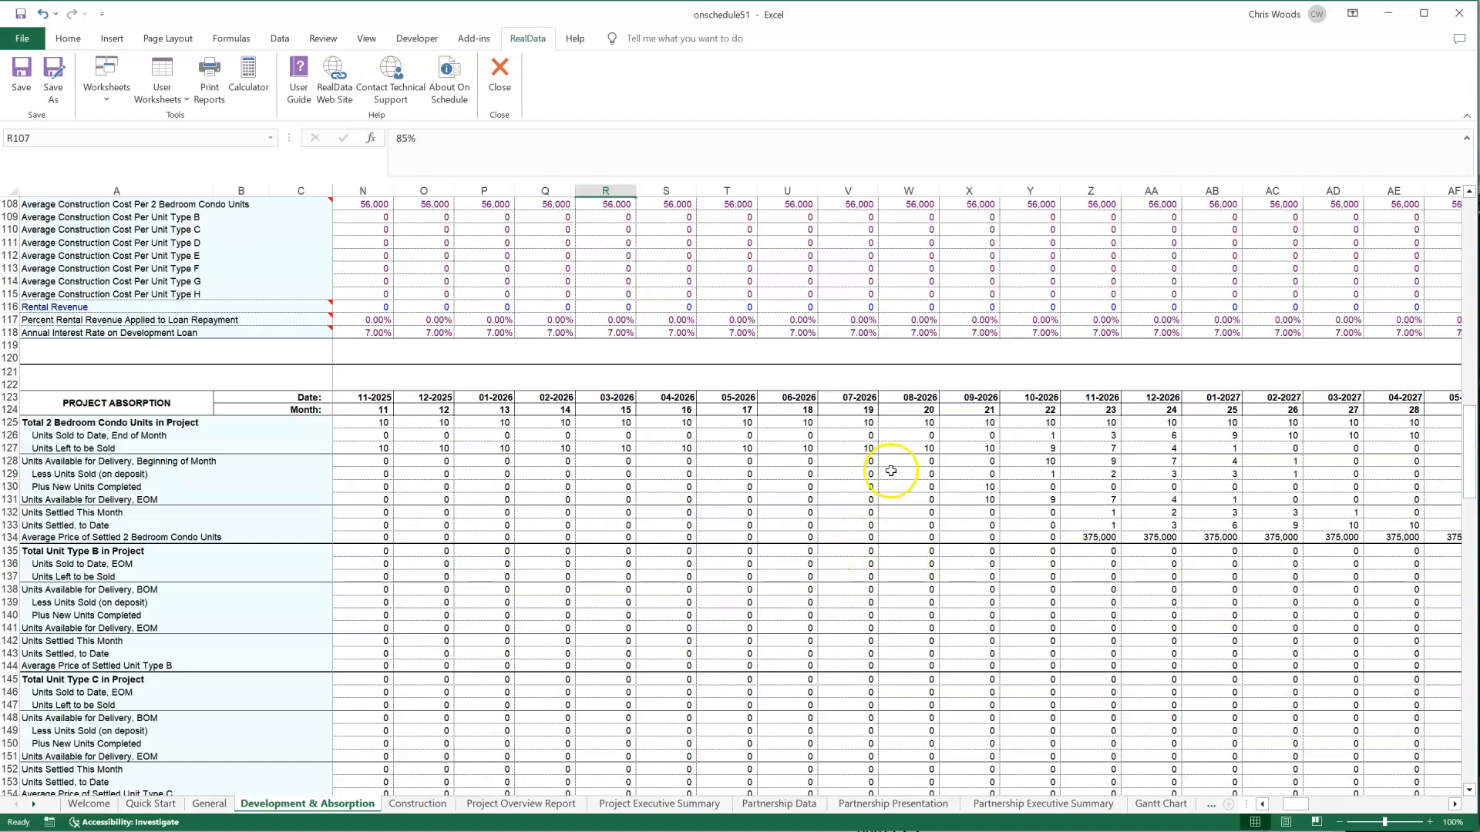
Go to the Cash Flow Plan section and examine its monthly cash inflows and outflows
{"action": "scroll", "coordinate": [891, 471], "scroll_direction": "down", "scroll_amount": 9}
{"action": "scroll", "coordinate": [890, 470], "scroll_direction": "down", "scroll_amount": 13}
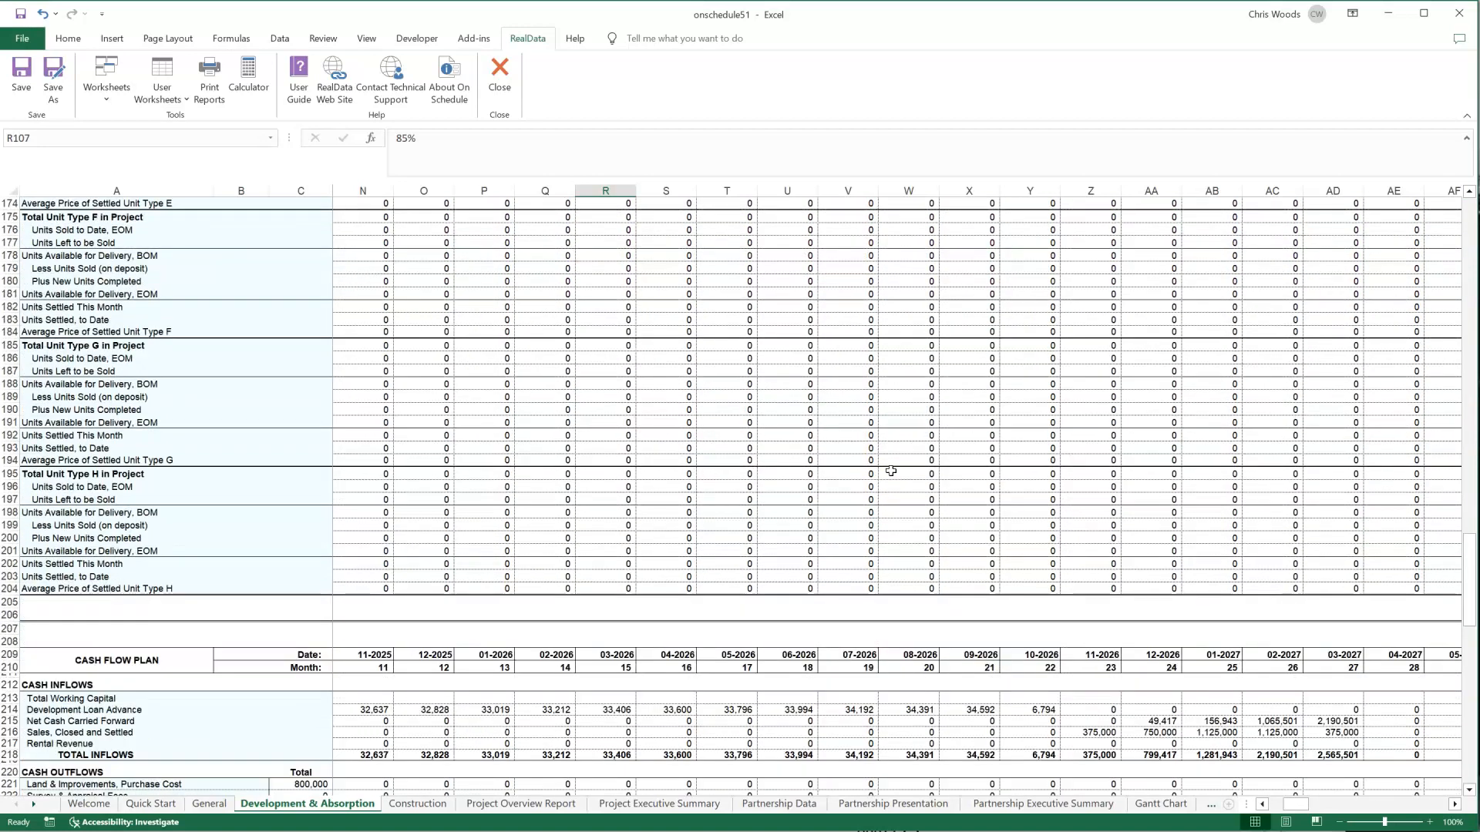
{"action": "scroll", "coordinate": [891, 471], "scroll_direction": "down", "scroll_amount": 5}
{"action": "scroll", "coordinate": [890, 471], "scroll_direction": "down", "scroll_amount": 2}
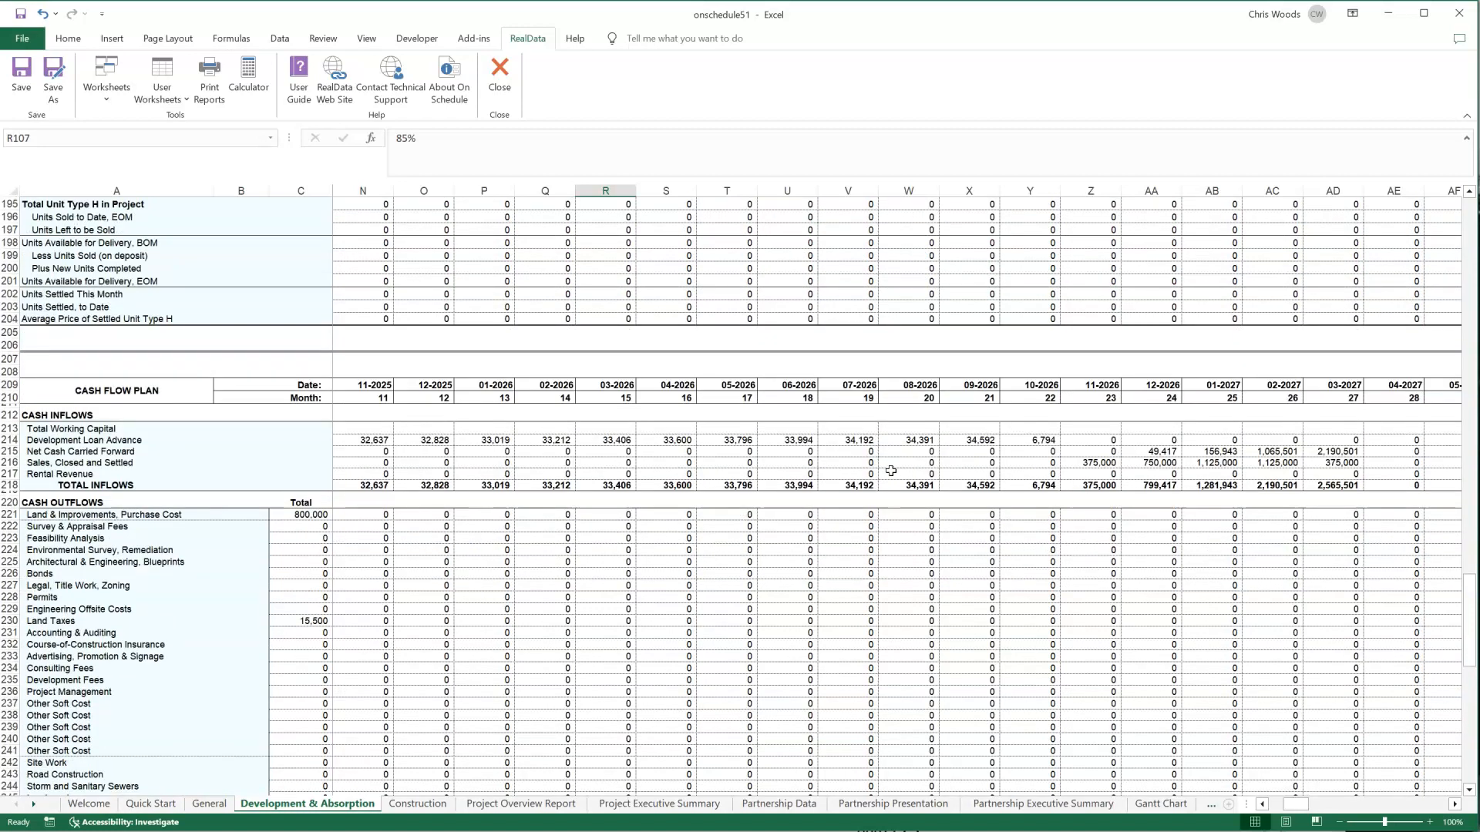